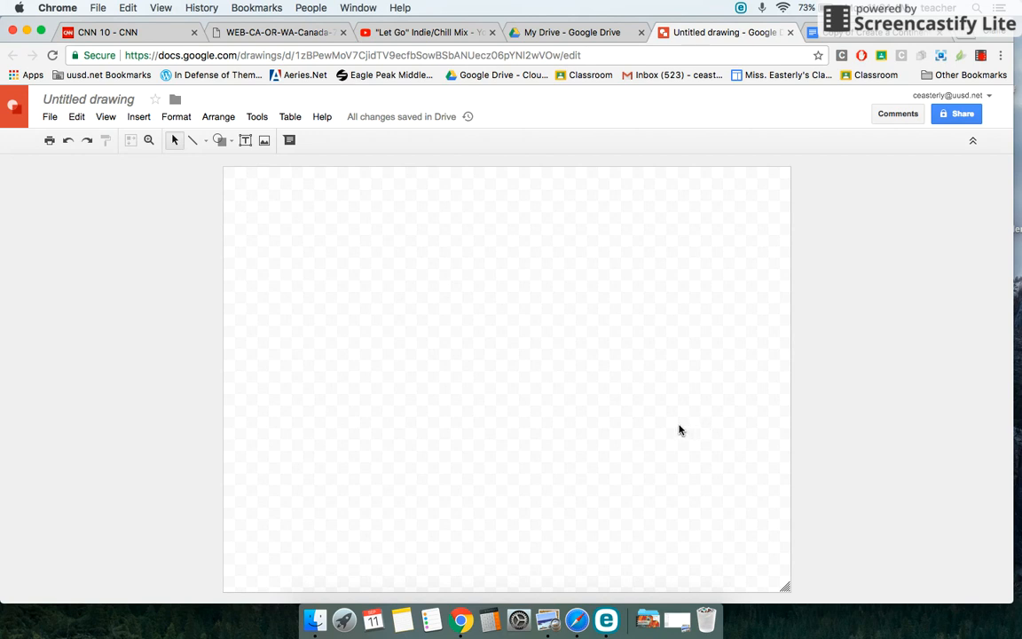
# Fill the drawing's background with solid dark blue and widen the canvas beyond its original width.
pyautogui.rightClick(586, 377)
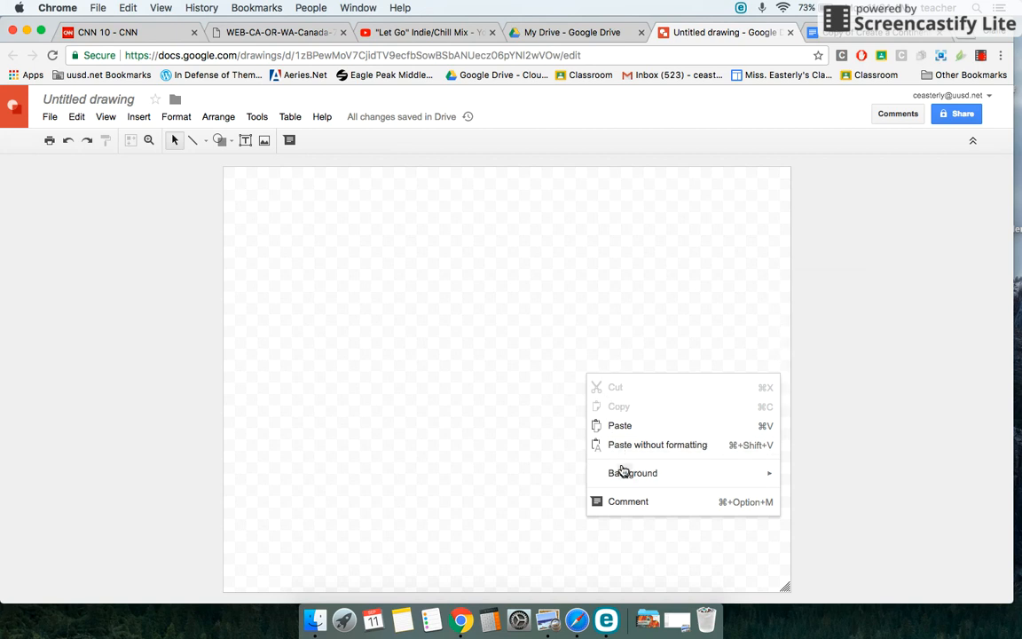
pyautogui.moveTo(626, 477)
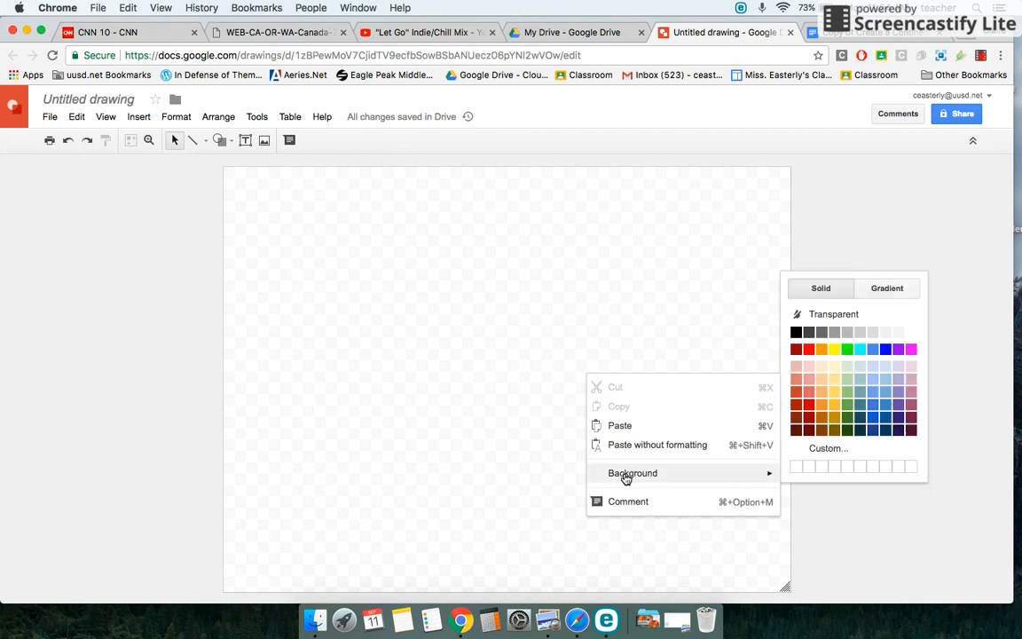
pyautogui.click(885, 417)
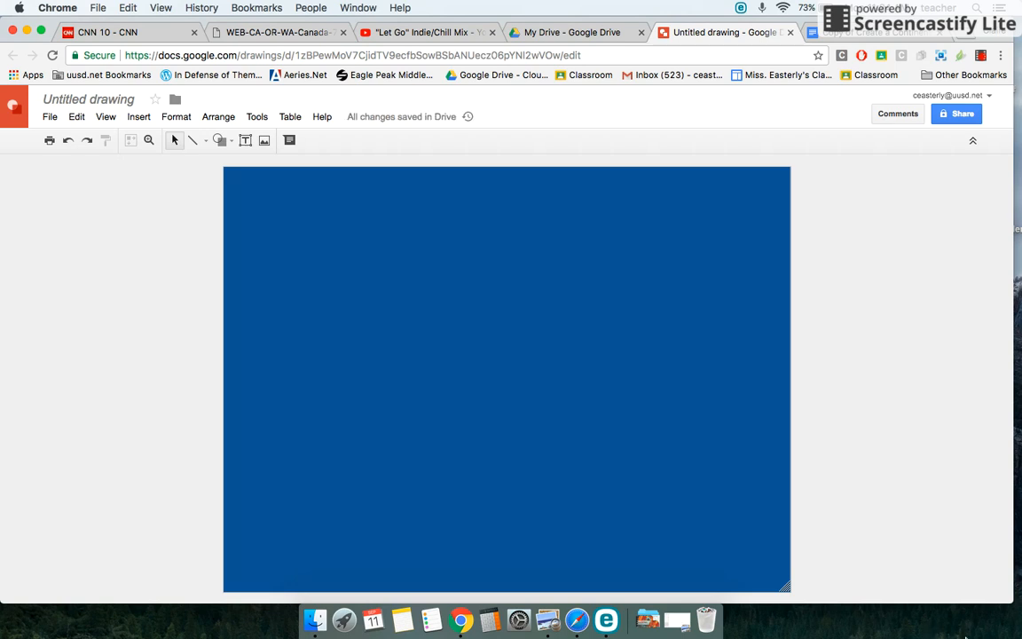
pyautogui.moveTo(786, 588); pyautogui.dragTo(903, 593)
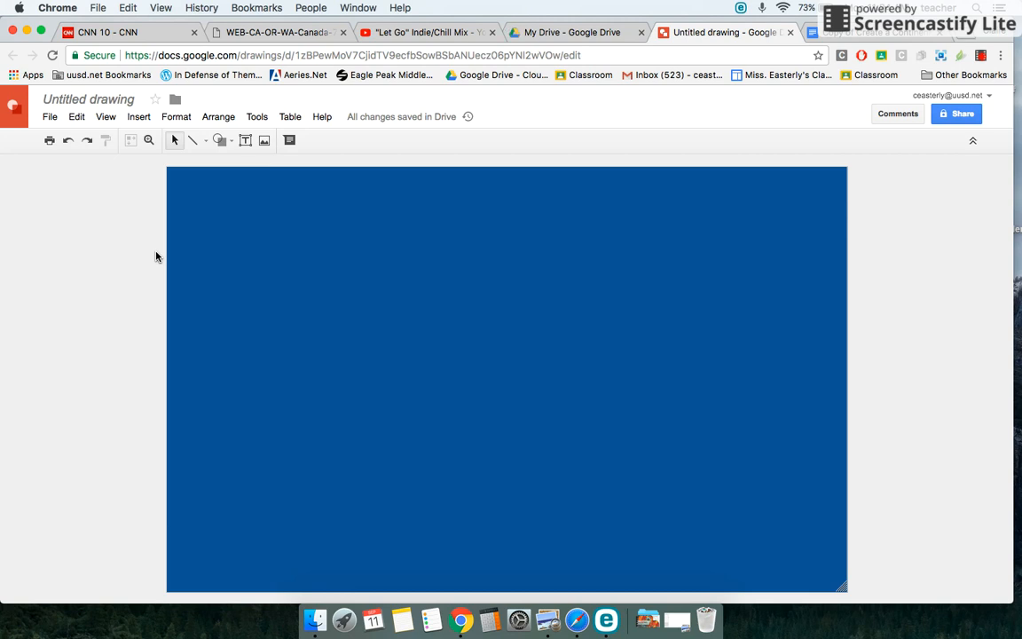
# Draw a wide, shallow text box across the upper part of the canvas and fill it white.
pyautogui.click(246, 141)
pyautogui.moveTo(326, 176); pyautogui.dragTo(705, 199)
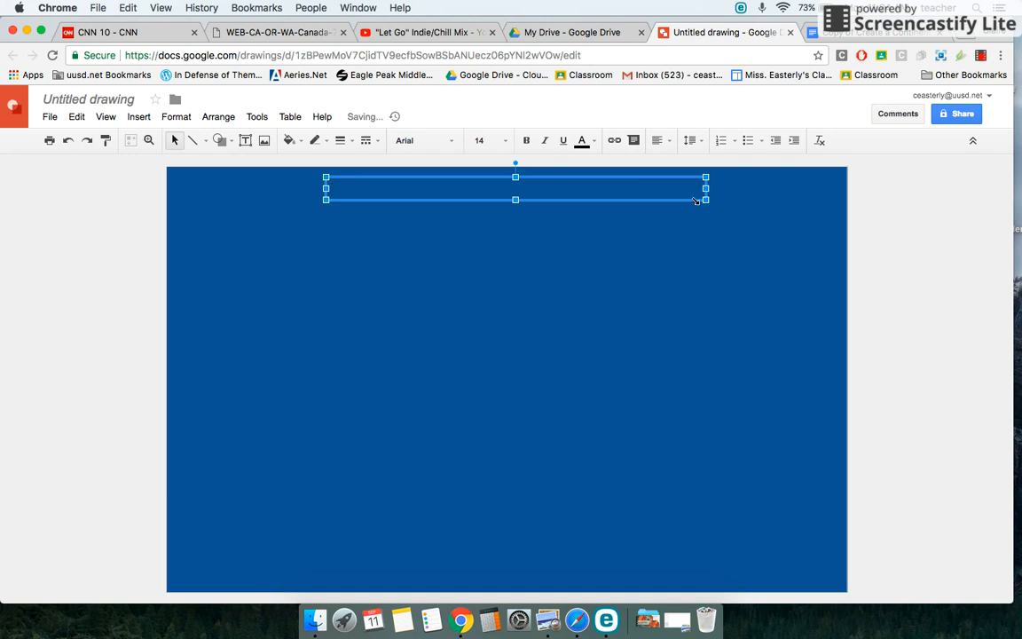
pyautogui.click(291, 142)
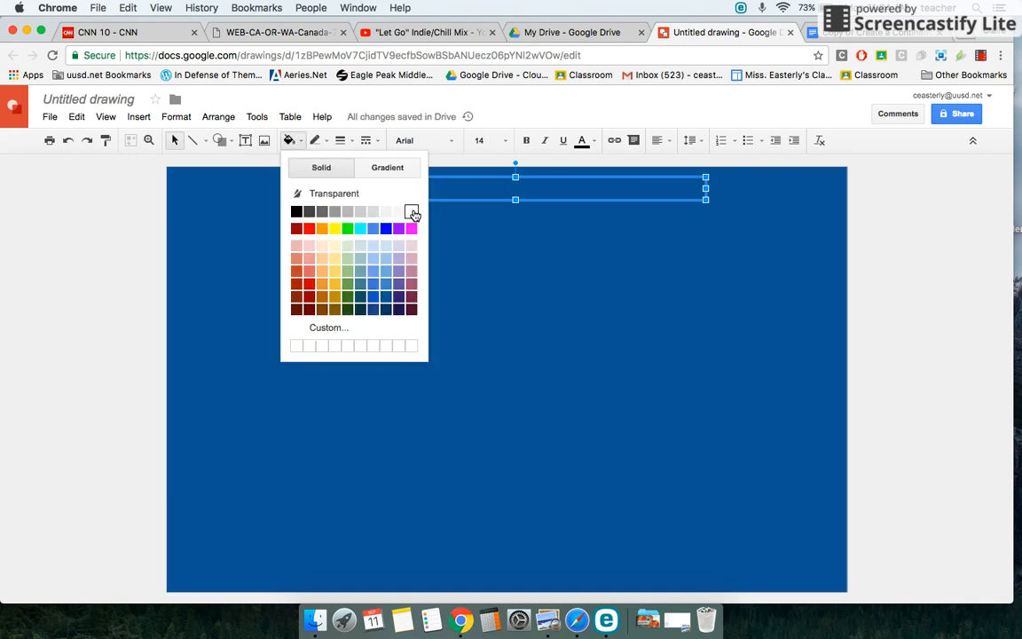
pyautogui.click(411, 212)
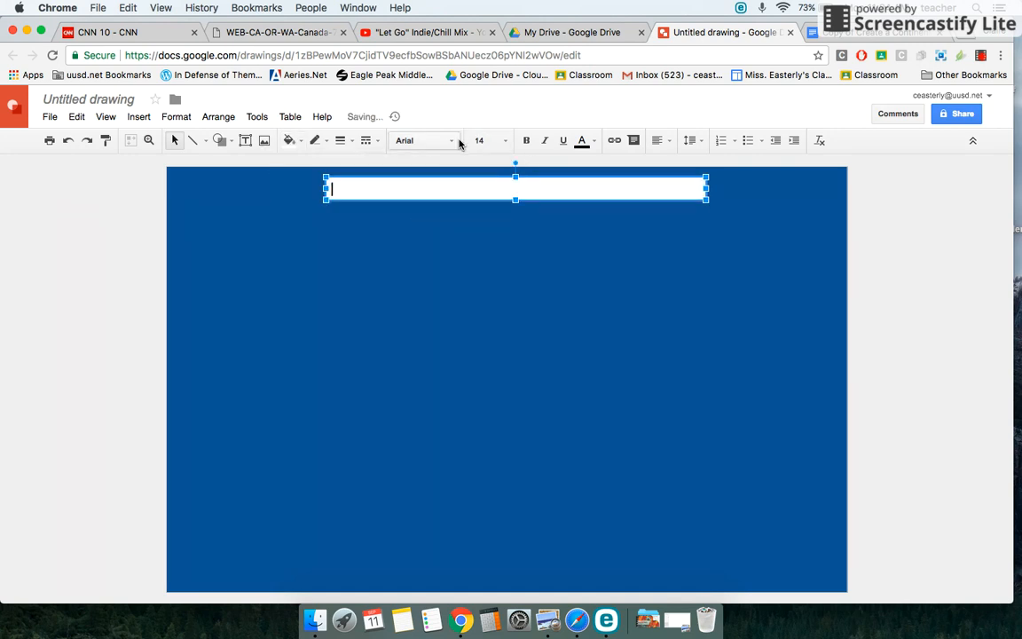
# Set the title text box's font size to 18 and centre its text horizontally.
pyautogui.click(454, 141)
pyautogui.click(453, 143)
pyautogui.click(504, 141)
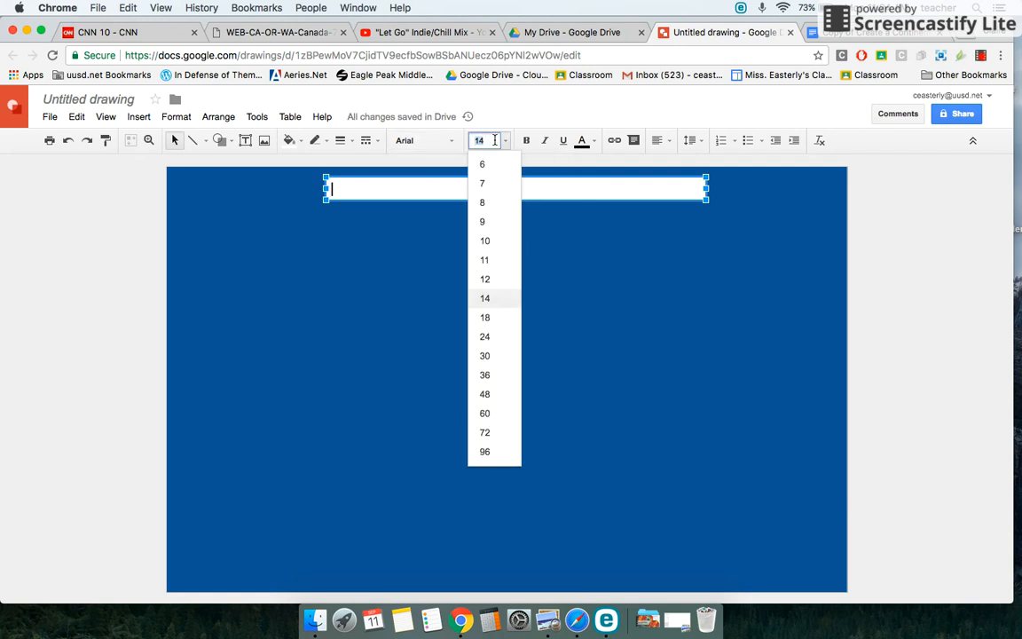
pyautogui.click(505, 142)
pyautogui.click(505, 142)
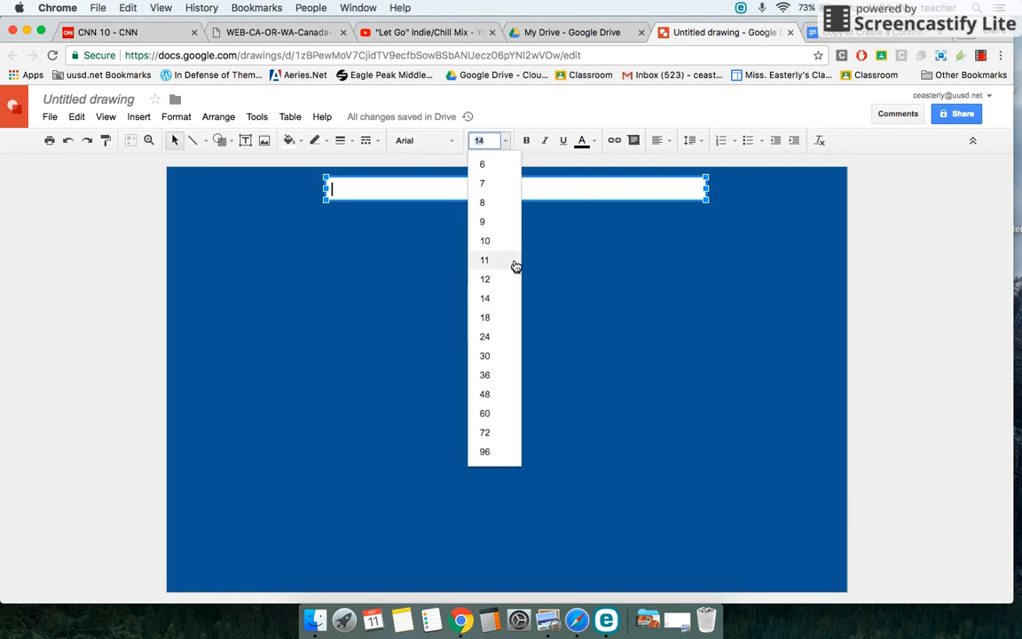
pyautogui.click(503, 317)
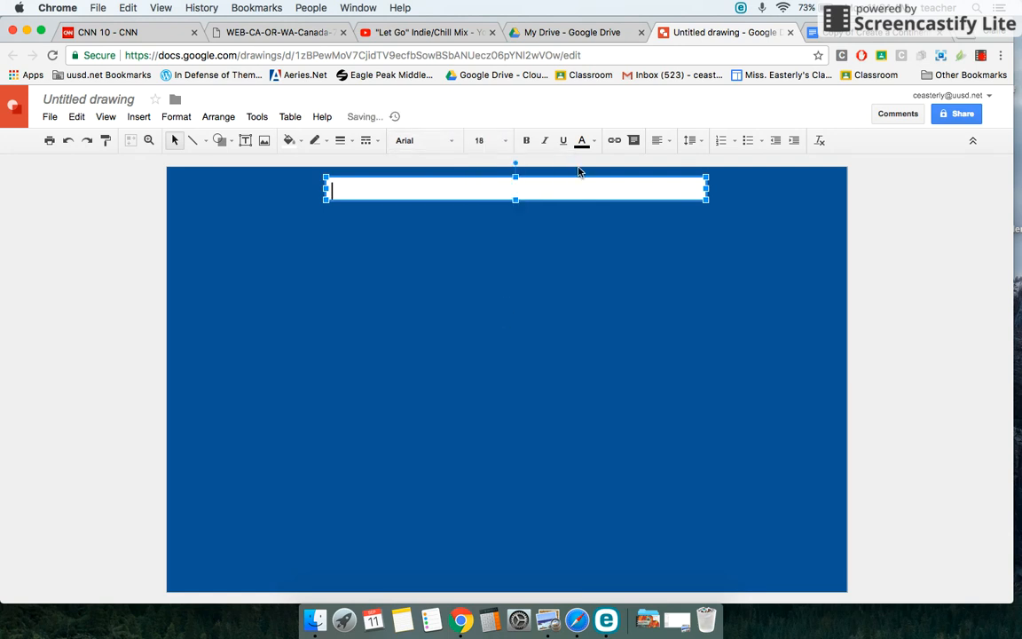
pyautogui.click(668, 144)
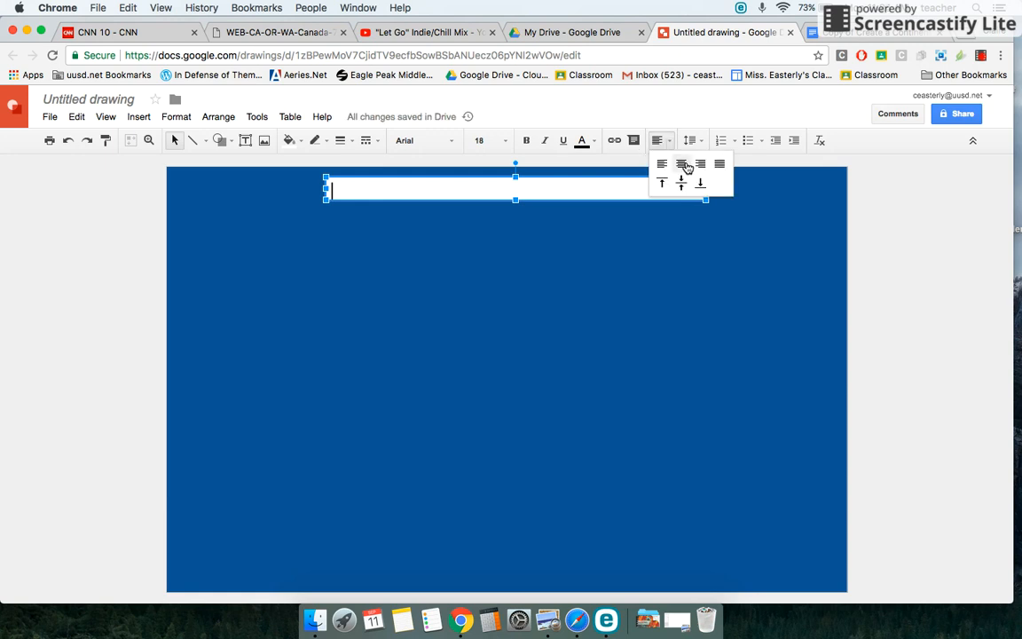
pyautogui.click(681, 166)
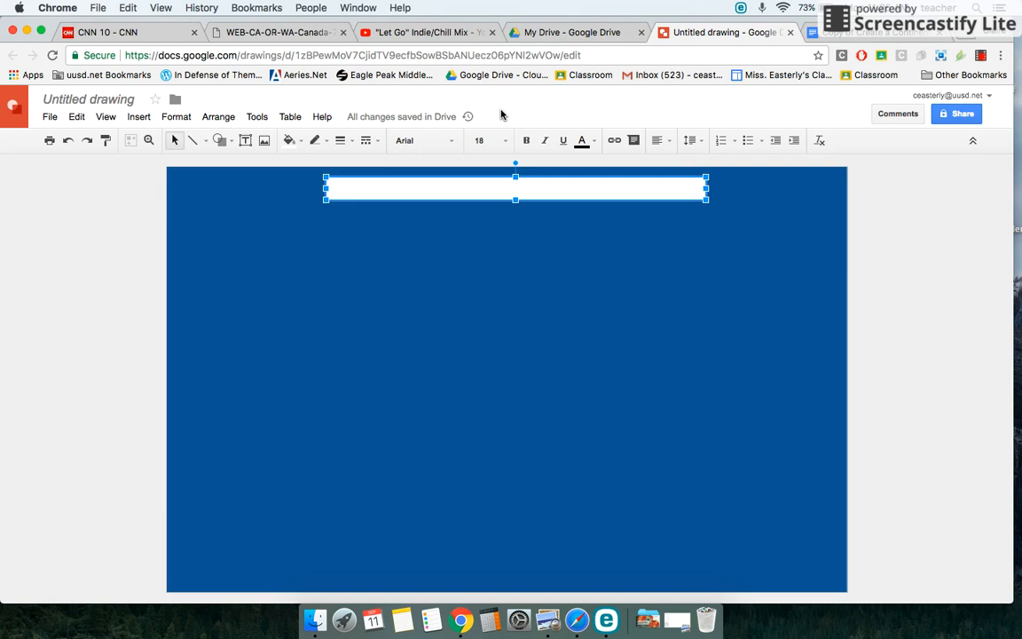
# Enter the title "My Heart Continent" in the white text box.
pyautogui.write('My Hear')
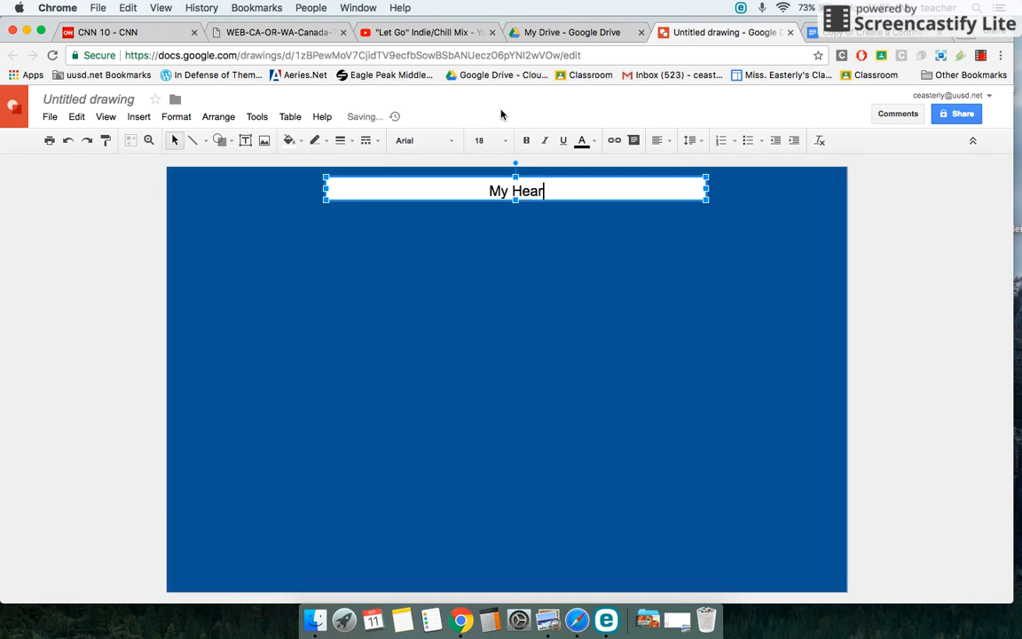
pyautogui.write('t Continent')
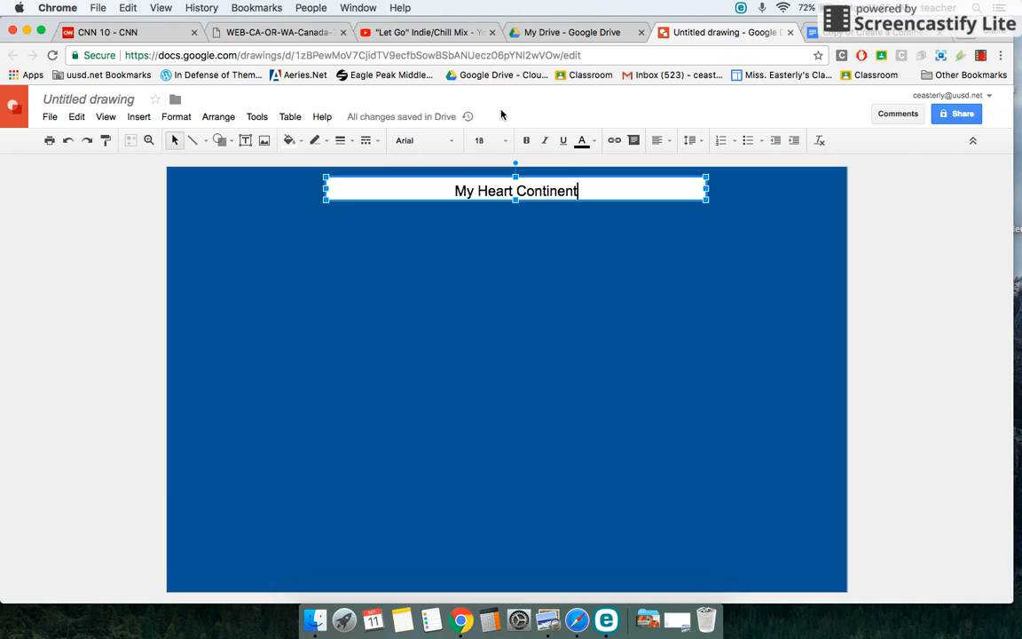
pyautogui.click(501, 225)
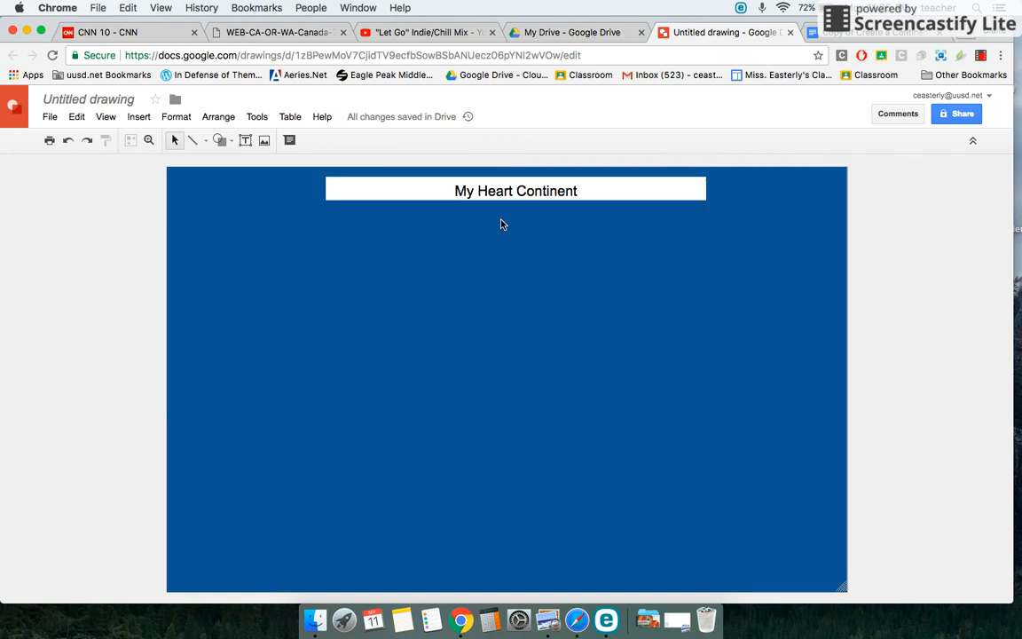
# Try out a large heart shape below the title and delete it.
pyautogui.click(225, 147)
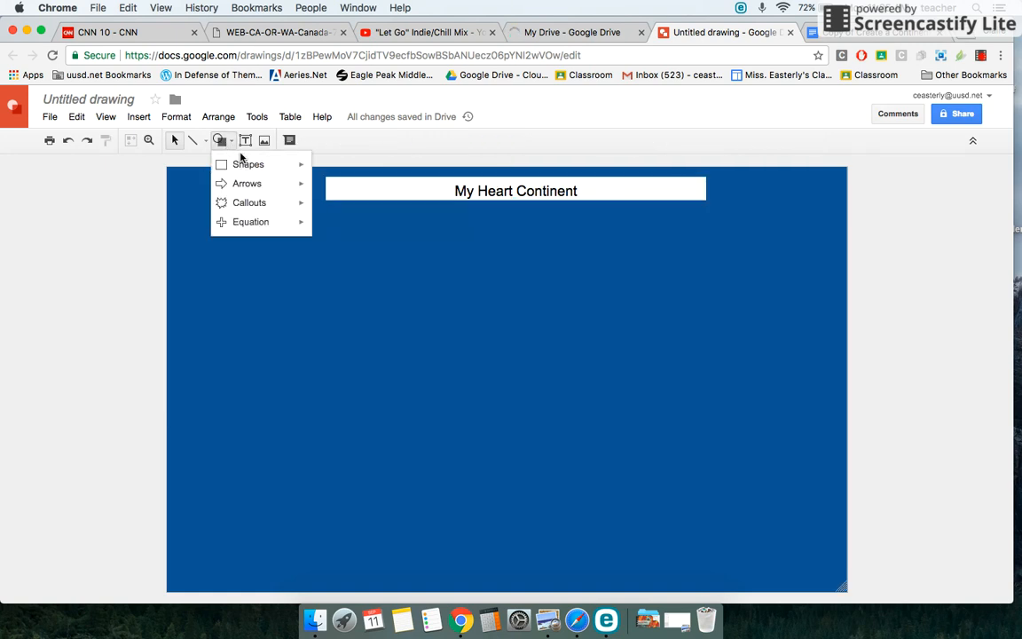
pyautogui.moveTo(248, 166)
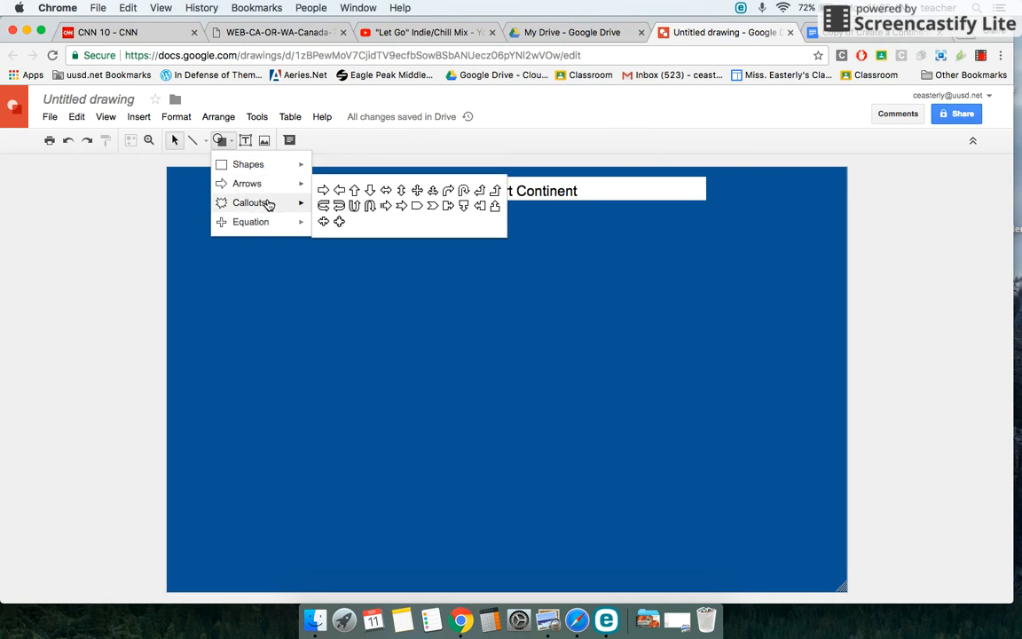
pyautogui.moveTo(268, 204)
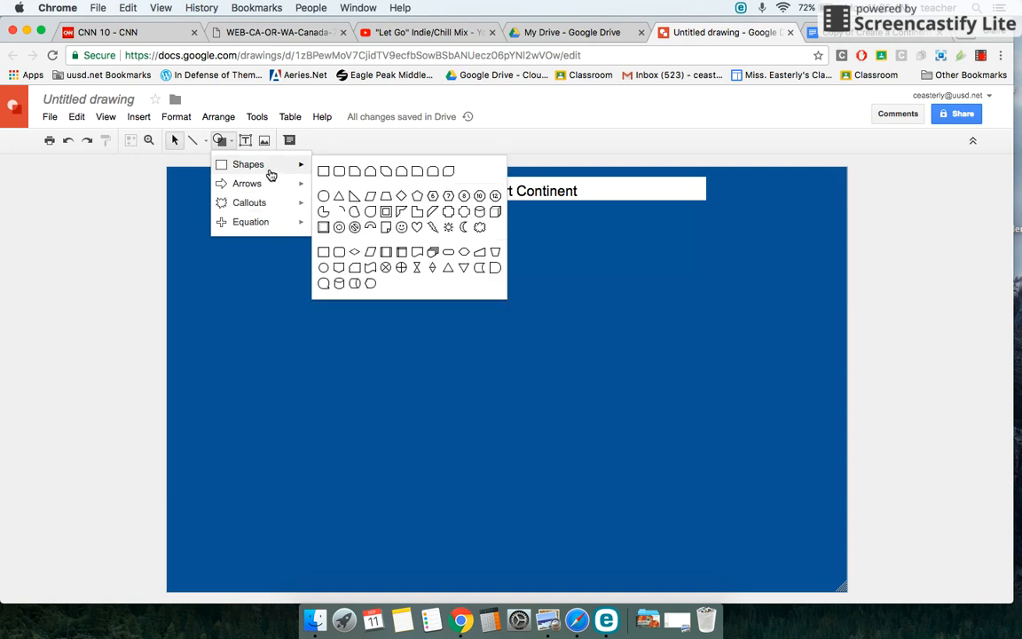
pyautogui.click(416, 226)
pyautogui.moveTo(287, 220); pyautogui.dragTo(720, 552)
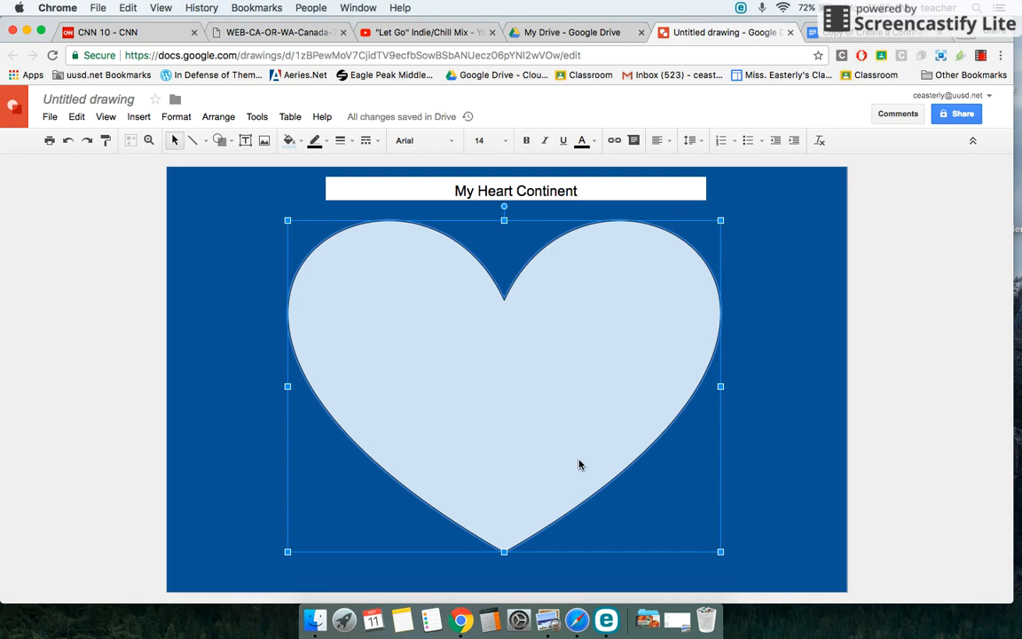
pyautogui.press('Delete')
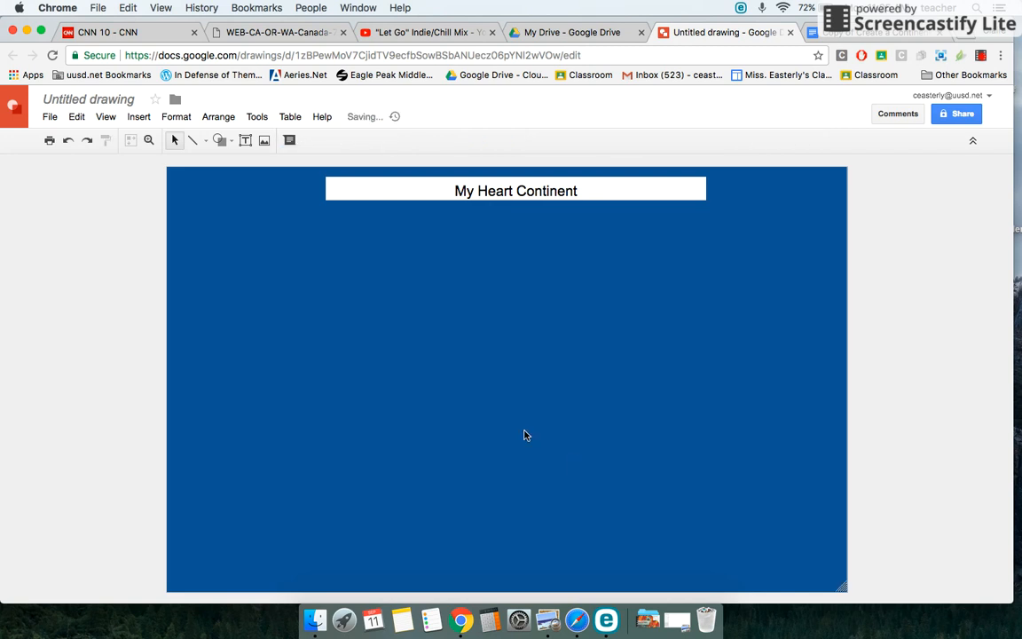
# Try outlining a heart freehand with two Scribble halves, and delete both halves.
pyautogui.click(206, 142)
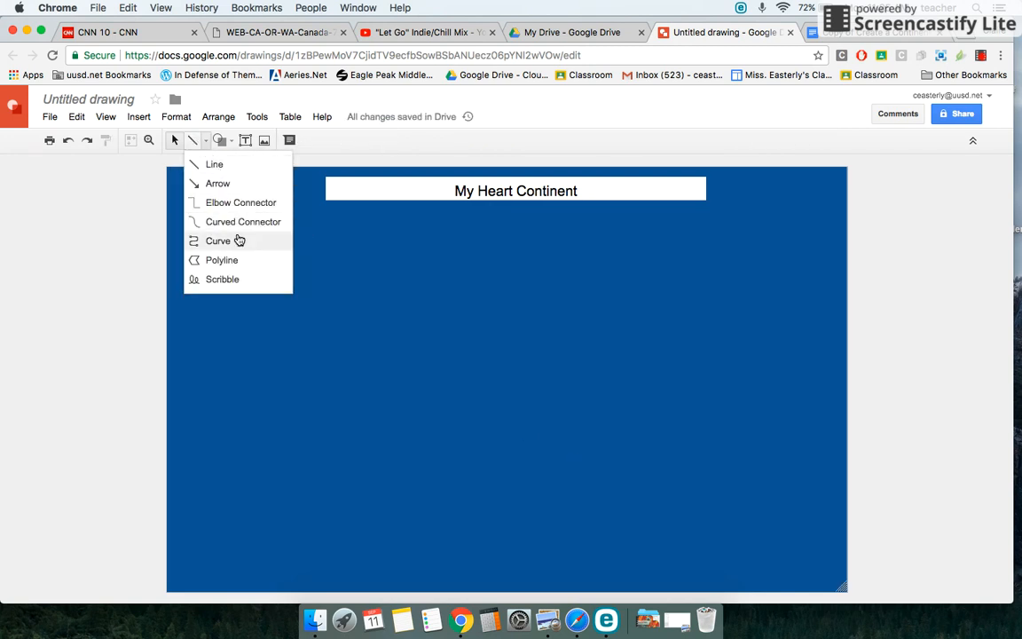
pyautogui.click(237, 281)
pyautogui.moveTo(508, 294)
pyautogui.mouseDown()
pyautogui.moveTo(574, 248)
pyautogui.moveTo(648, 249)
pyautogui.moveTo(662, 313)
pyautogui.moveTo(631, 373)
pyautogui.moveTo(514, 515)
pyautogui.mouseUp()
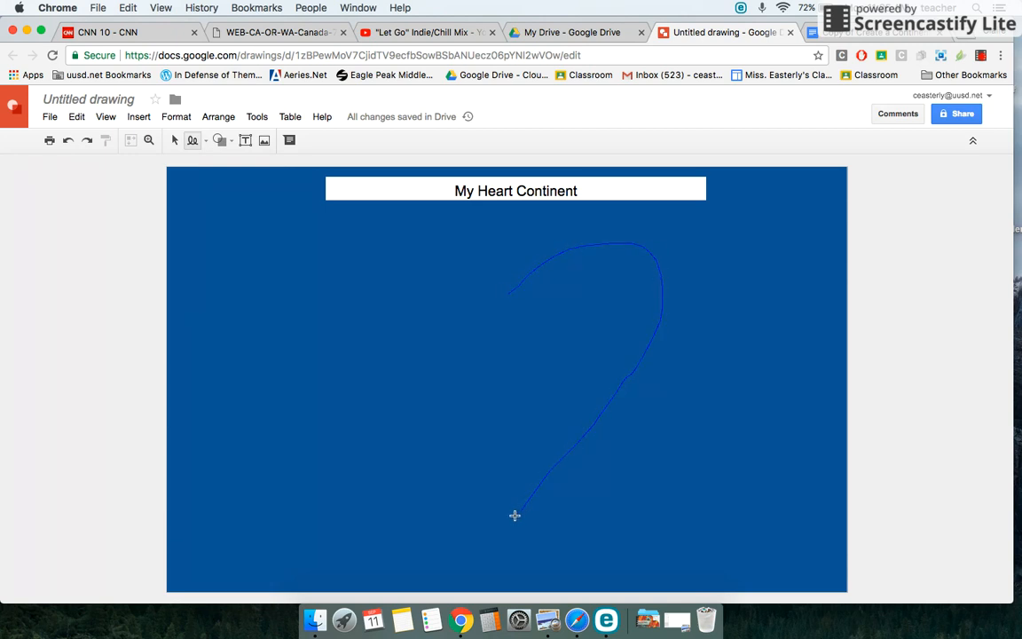
pyautogui.moveTo(507, 295)
pyautogui.mouseDown()
pyautogui.moveTo(427, 251)
pyautogui.moveTo(383, 253)
pyautogui.moveTo(372, 325)
pyautogui.moveTo(516, 516)
pyautogui.mouseUp()
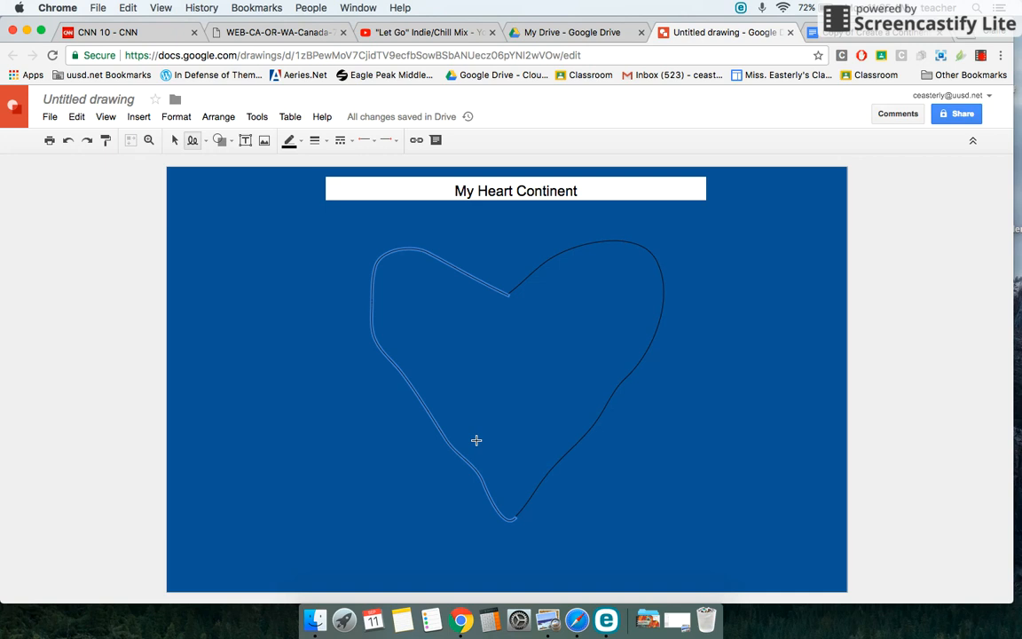
pyautogui.click(175, 140)
pyautogui.press('Delete')
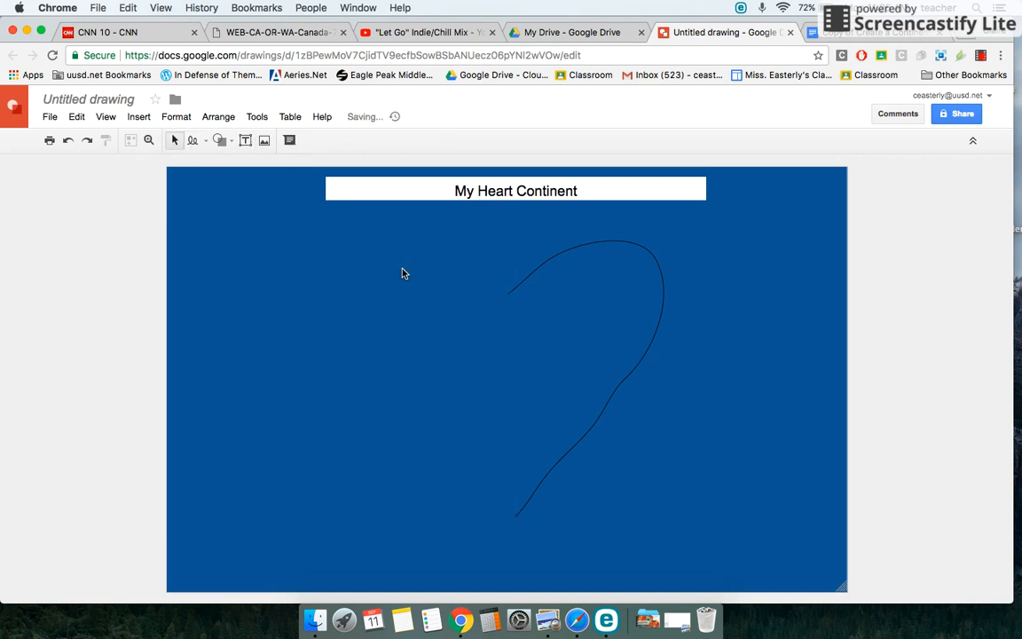
pyautogui.click(551, 256)
pyautogui.press('Delete')
# Draw a large heart shape below the title, enlarge it and reposition it to fill most of the canvas.
pyautogui.click(220, 140)
pyautogui.moveTo(258, 167)
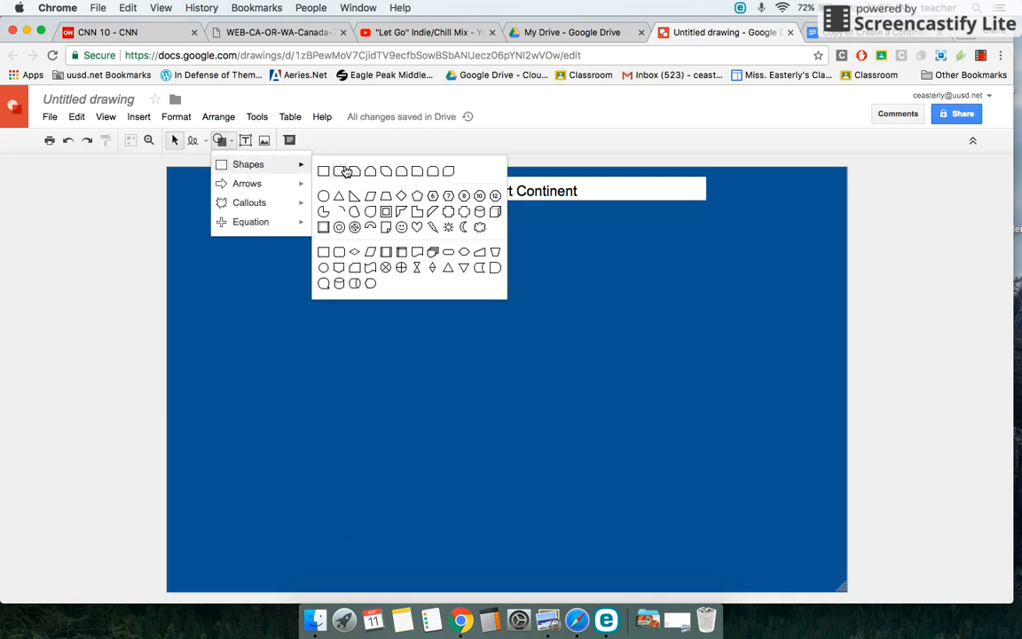
pyautogui.click(416, 229)
pyautogui.moveTo(343, 235); pyautogui.dragTo(732, 552)
pyautogui.moveTo(340, 236); pyautogui.dragTo(267, 219)
pyautogui.moveTo(531, 417); pyautogui.dragTo(529, 431)
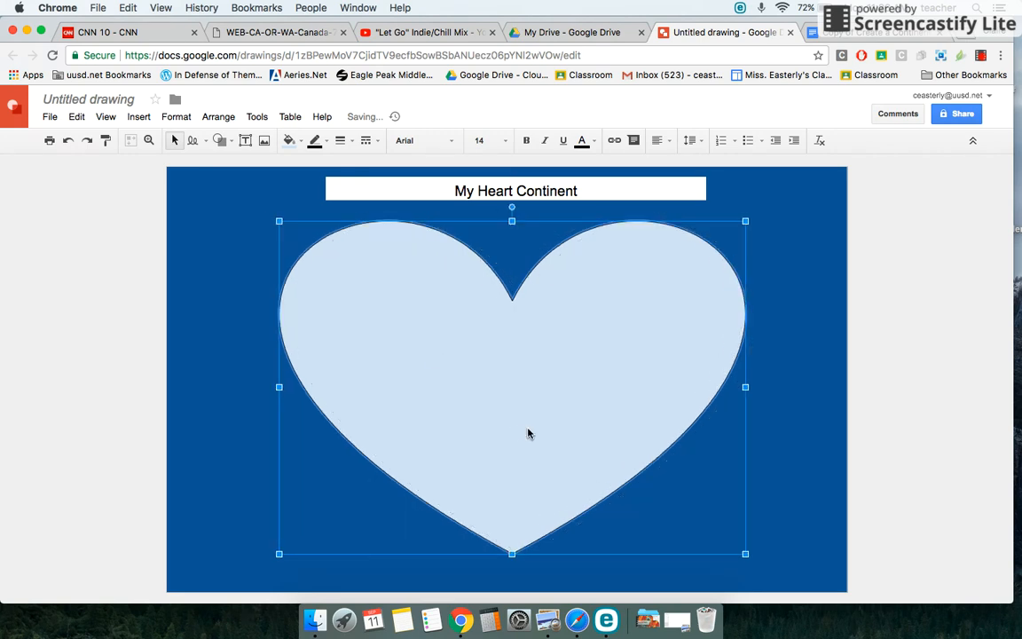
pyautogui.click(147, 391)
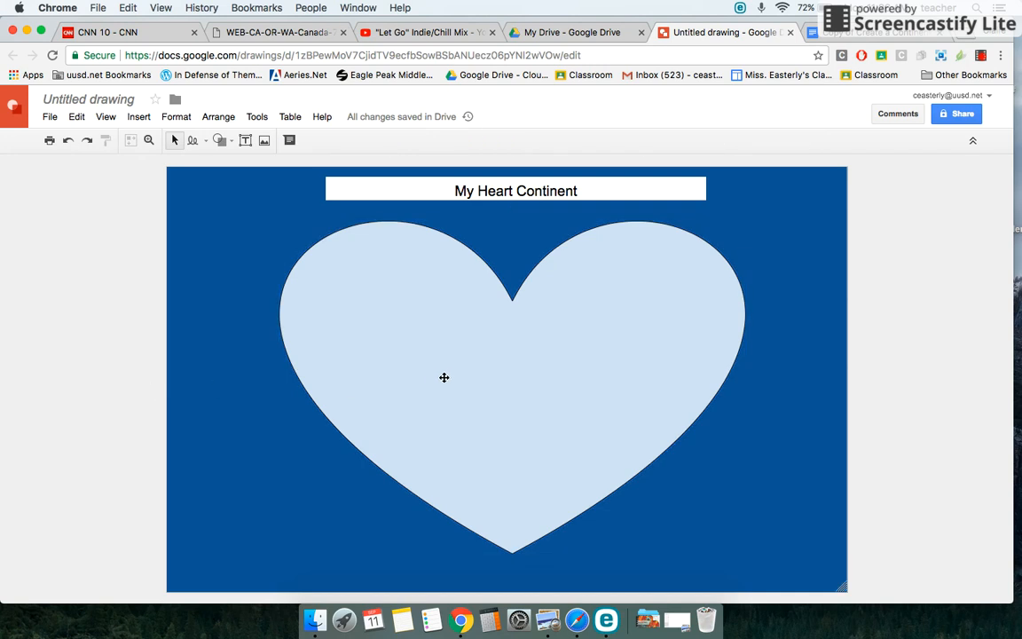
# Fill the heart shape with solid dark red.
pyautogui.click(444, 377)
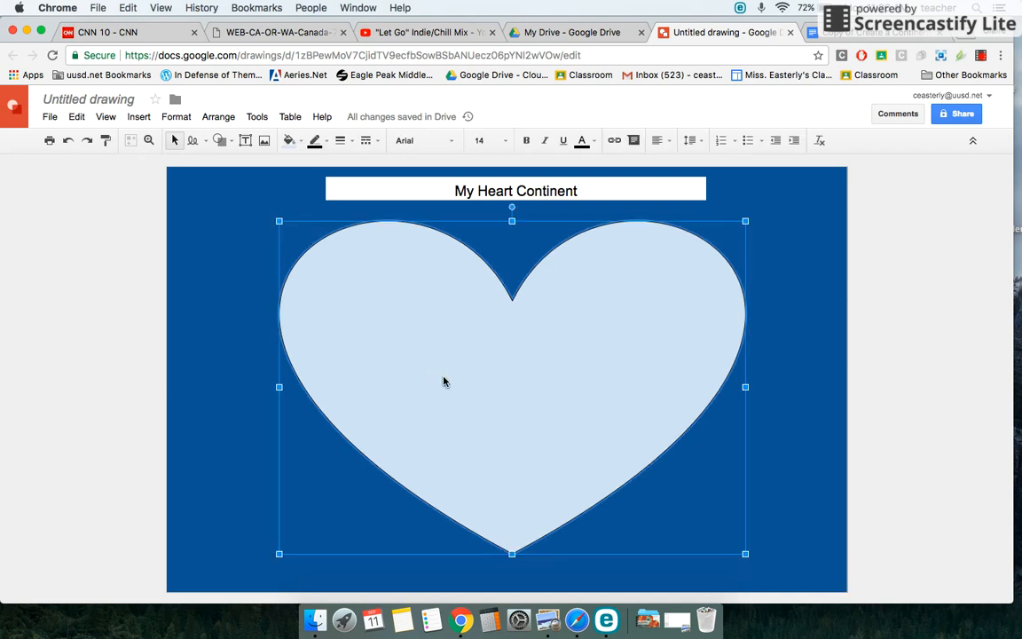
pyautogui.click(290, 142)
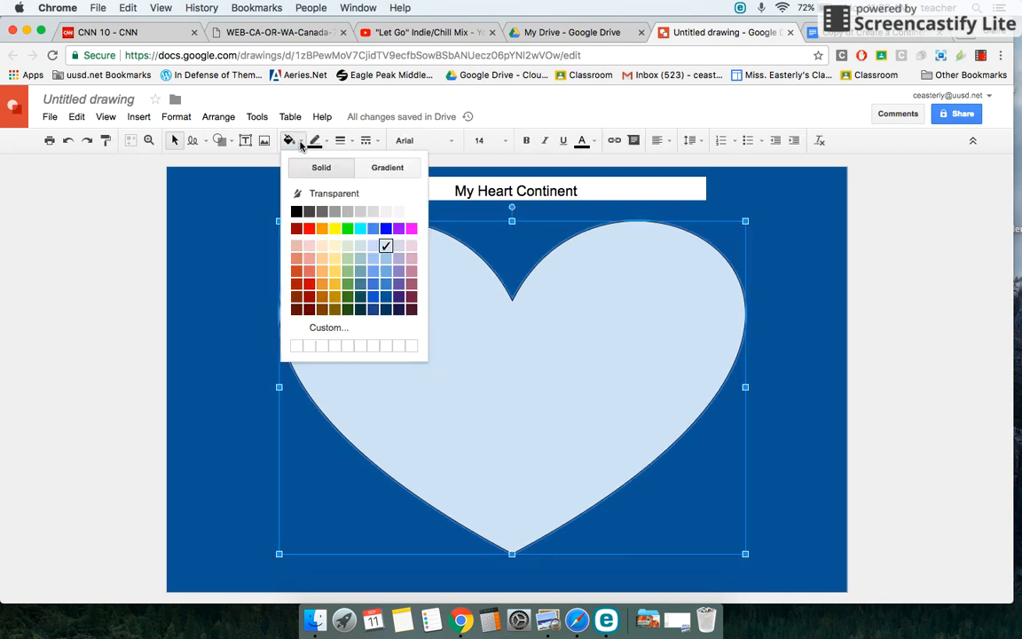
pyautogui.click(319, 309)
pyautogui.click(154, 335)
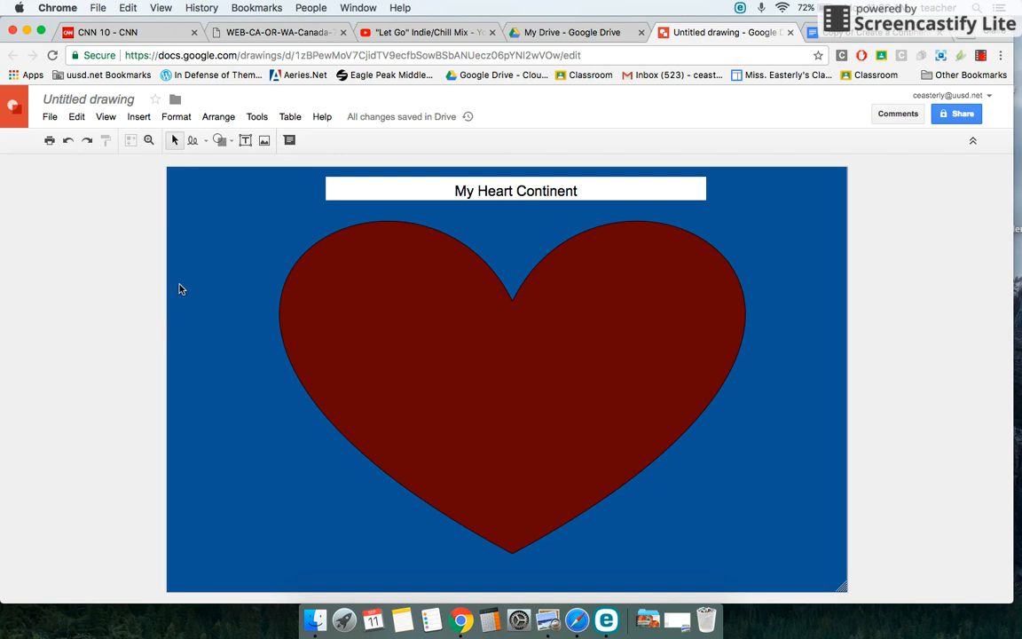
# Scribble a curved inlet outline cutting into the heart's lower-right edge.
pyautogui.click(204, 142)
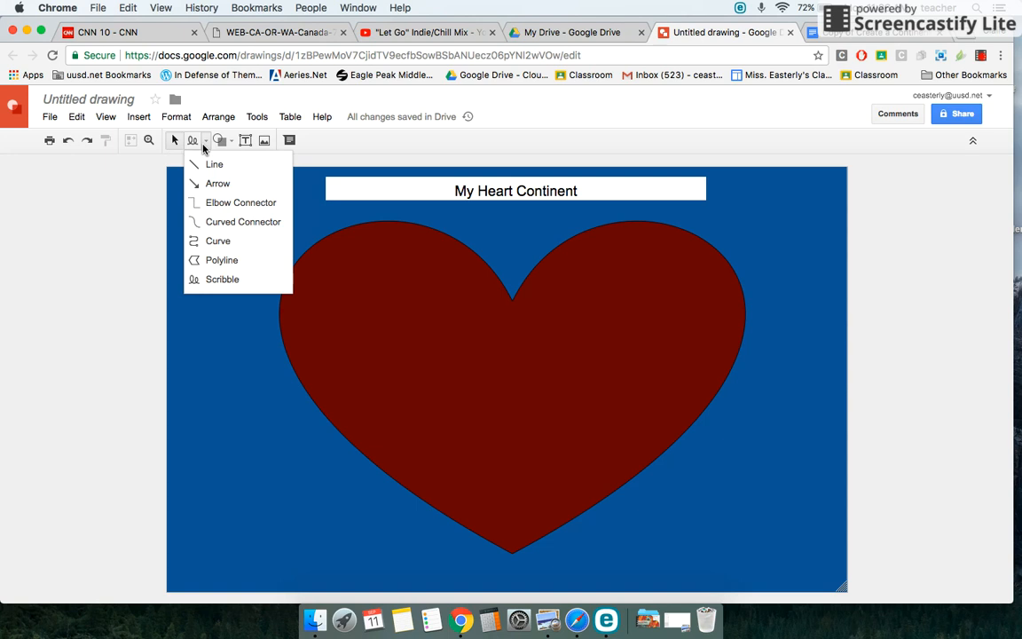
pyautogui.click(222, 280)
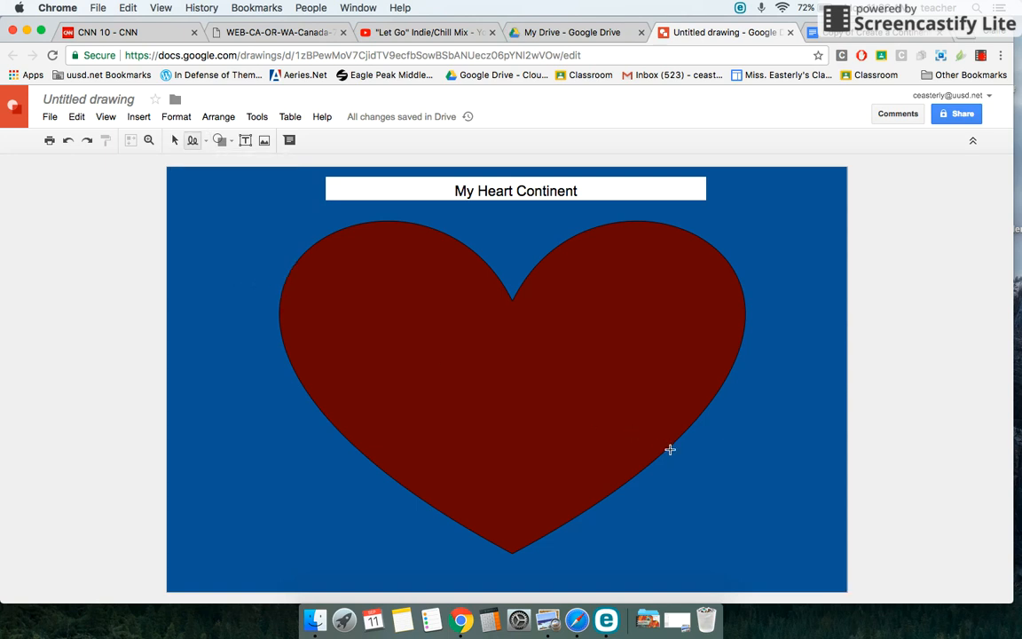
pyautogui.moveTo(653, 428)
pyautogui.mouseDown()
pyautogui.moveTo(671, 404)
pyautogui.moveTo(710, 406)
pyautogui.mouseUp()
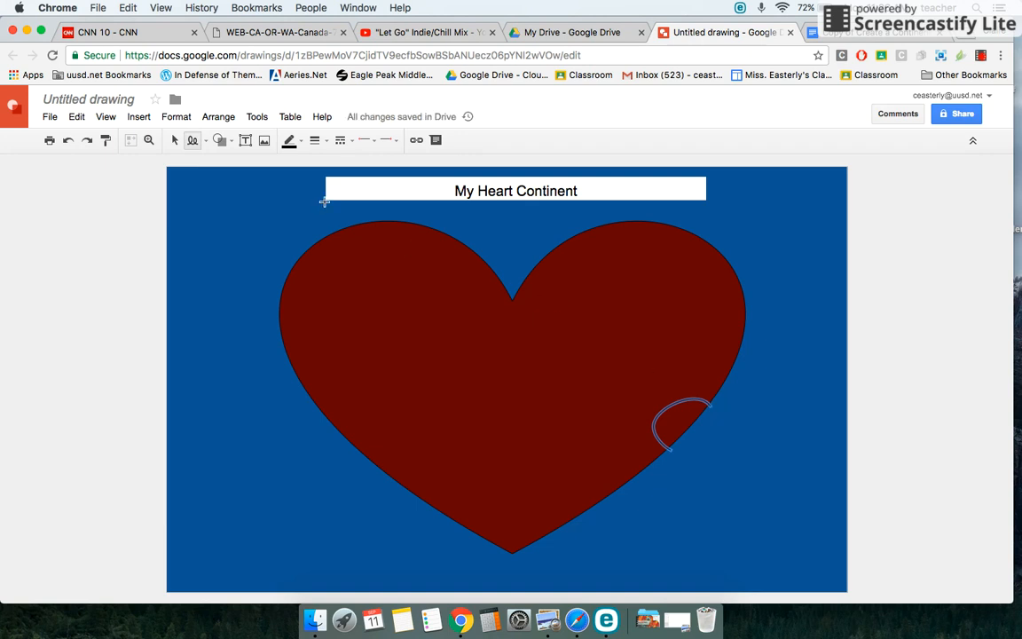
# Thicken the inlet outline on the heart's lower-right edge and color it dark blue to match the background.
pyautogui.click(191, 140)
pyautogui.click(315, 142)
pyautogui.click(338, 234)
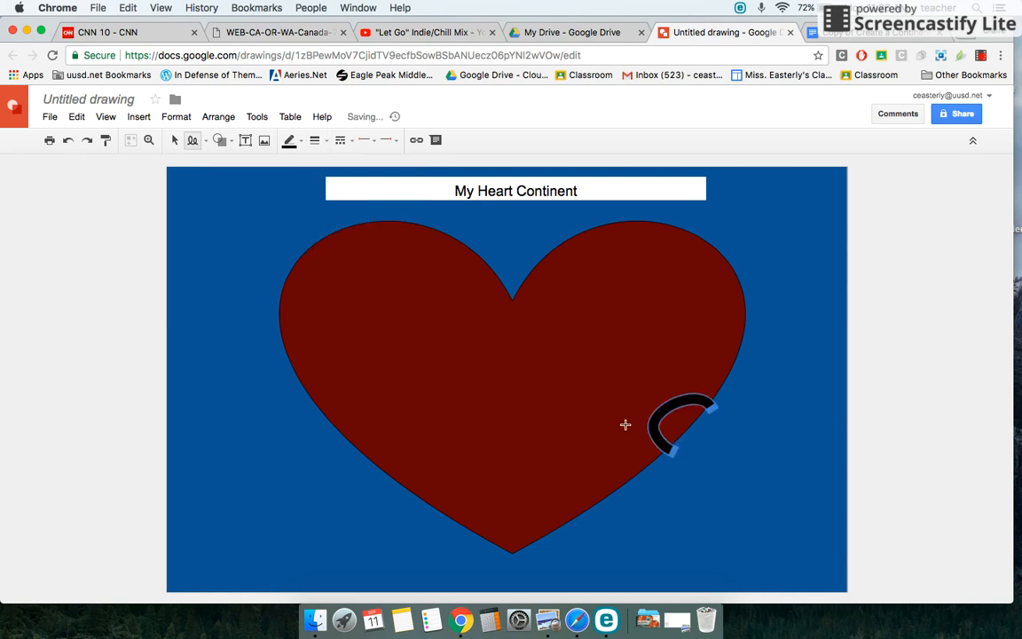
pyautogui.click(297, 141)
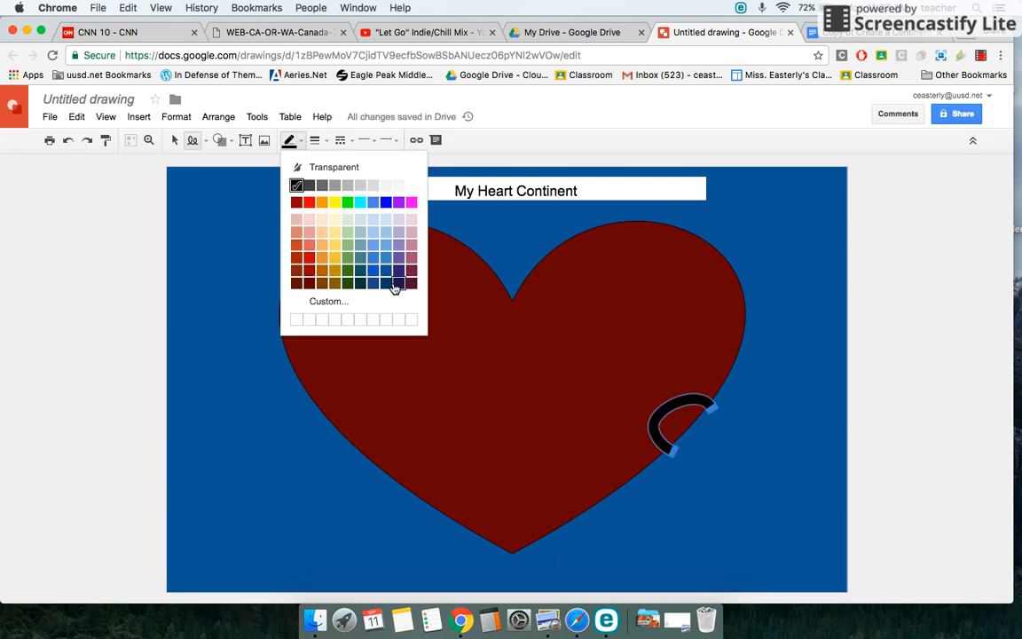
pyautogui.click(386, 257)
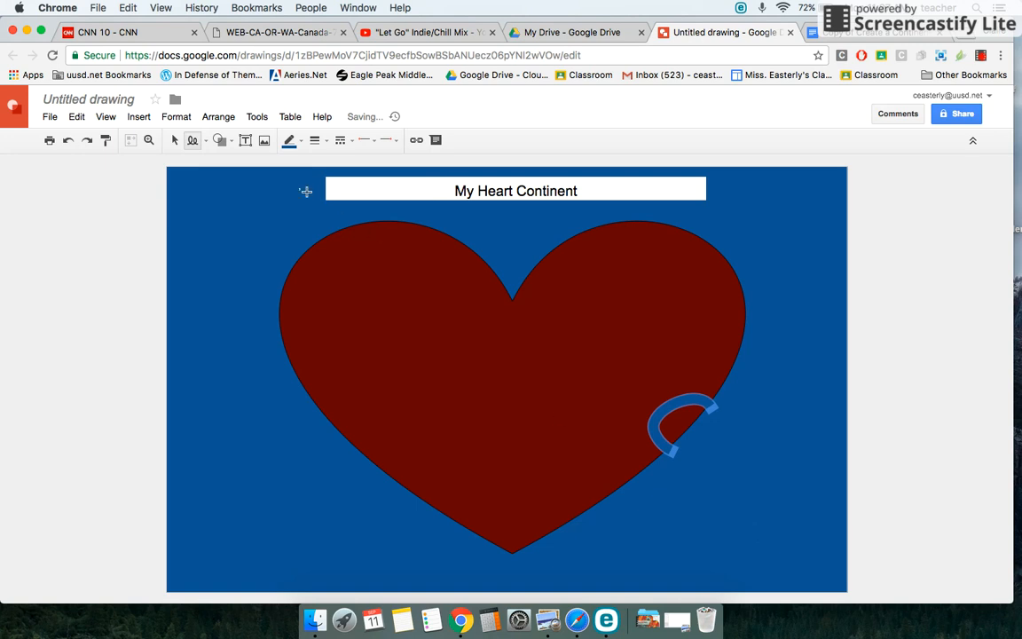
pyautogui.click(176, 140)
pyautogui.click(209, 296)
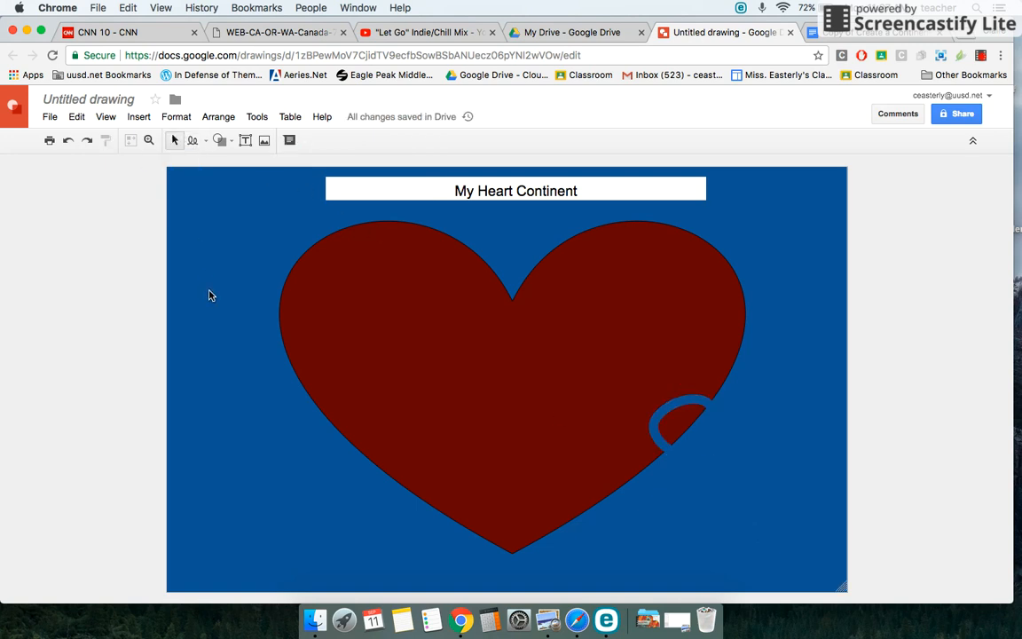
# Scribble over the red area inside the inlet with a thick line in the background's dark blue.
pyautogui.click(192, 140)
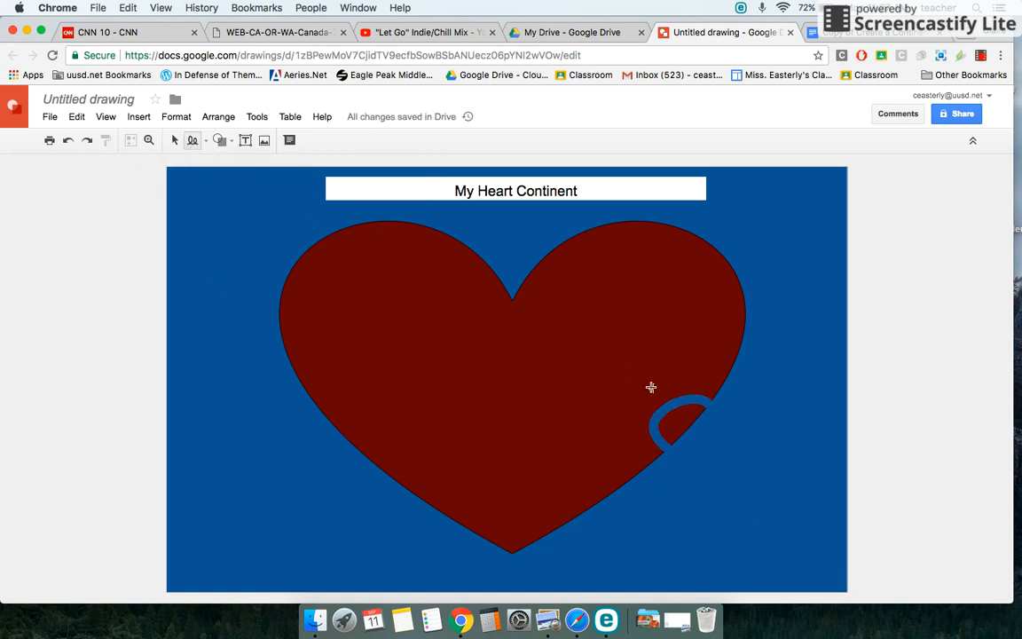
pyautogui.moveTo(673, 411)
pyautogui.mouseDown()
pyautogui.moveTo(675, 422)
pyautogui.moveTo(697, 408)
pyautogui.moveTo(676, 413)
pyautogui.moveTo(672, 434)
pyautogui.moveTo(681, 417)
pyautogui.mouseUp()
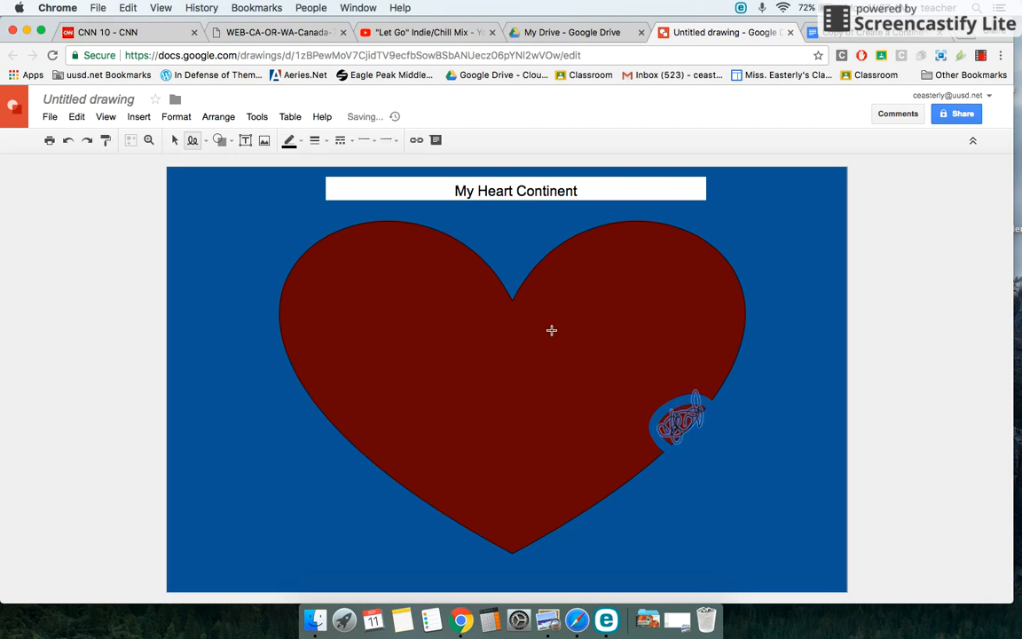
pyautogui.click(315, 142)
pyautogui.click(337, 221)
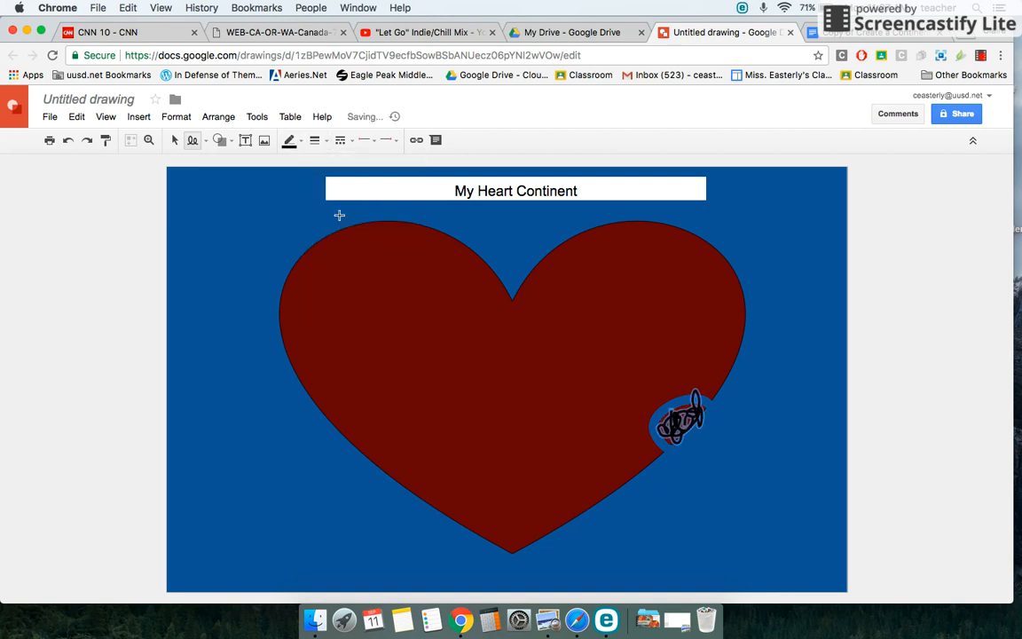
pyautogui.click(289, 142)
pyautogui.click(350, 253)
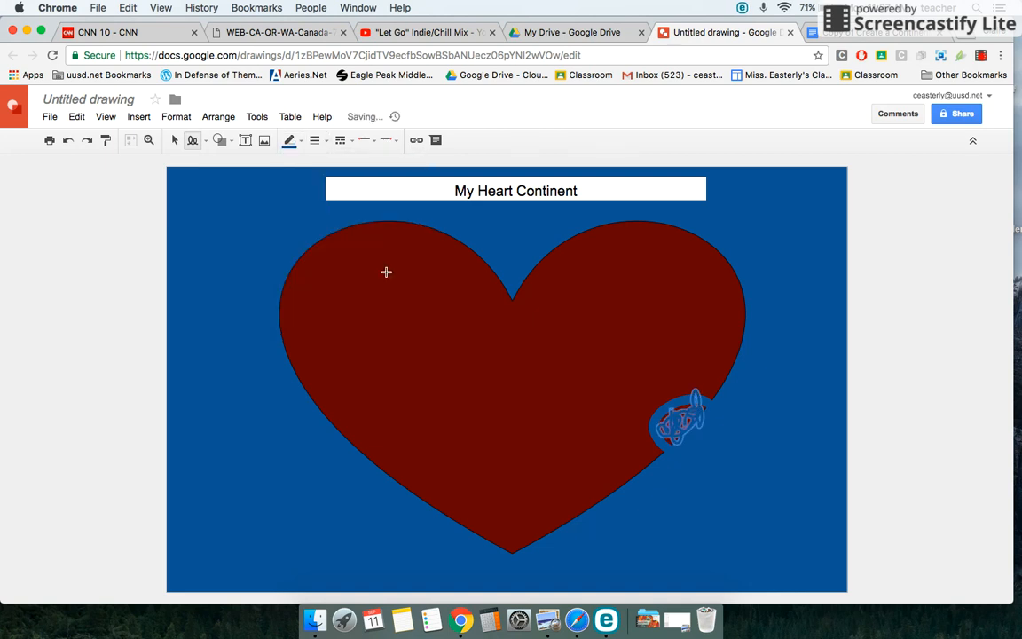
pyautogui.click(320, 142)
pyautogui.click(338, 237)
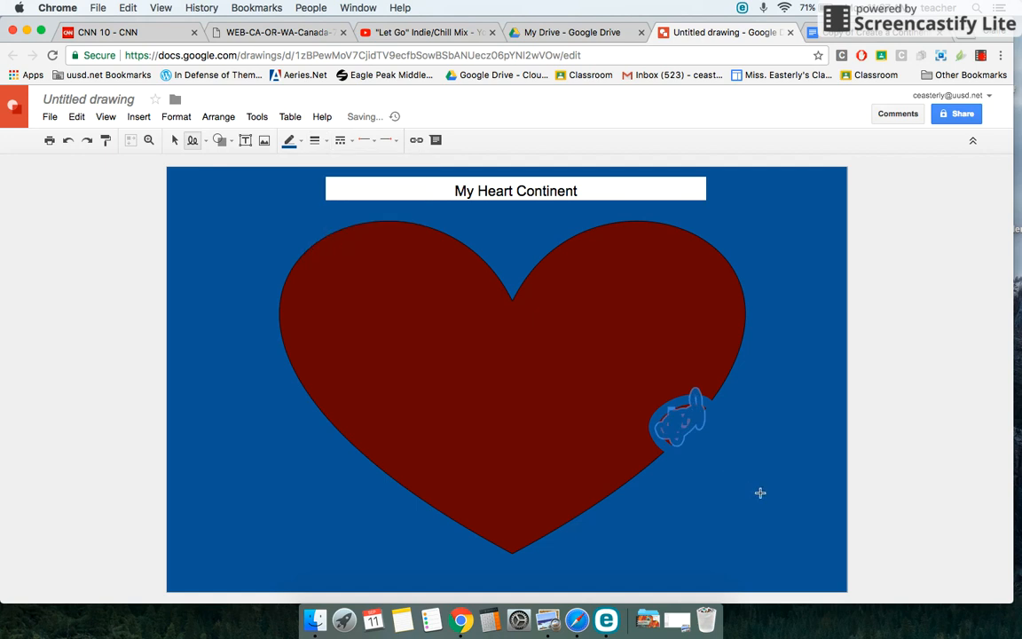
pyautogui.moveTo(675, 416)
pyautogui.mouseDown()
pyautogui.moveTo(662, 427)
pyautogui.moveTo(667, 442)
pyautogui.moveTo(688, 403)
pyautogui.moveTo(706, 415)
pyautogui.moveTo(683, 406)
pyautogui.mouseUp()
pyautogui.click(174, 139)
pyautogui.click(751, 470)
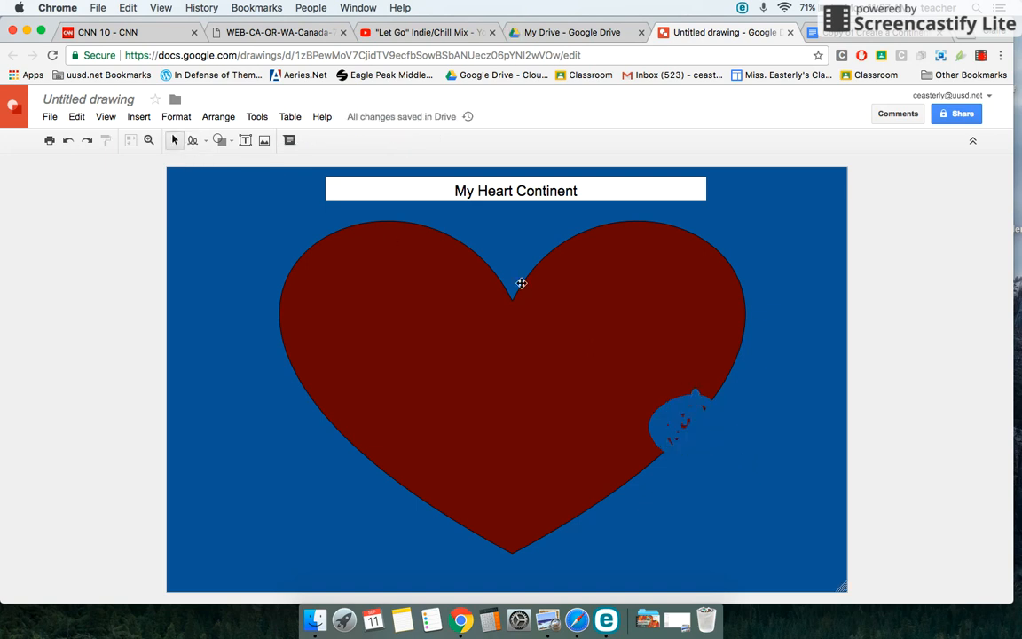
# Cover the remaining red gaps in the inlet with another Scribble line, thickened and colored the same dark blue.
pyautogui.click(192, 140)
pyautogui.moveTo(687, 426)
pyautogui.mouseDown()
pyautogui.moveTo(678, 420)
pyautogui.moveTo(706, 410)
pyautogui.moveTo(687, 412)
pyautogui.moveTo(674, 434)
pyautogui.mouseUp()
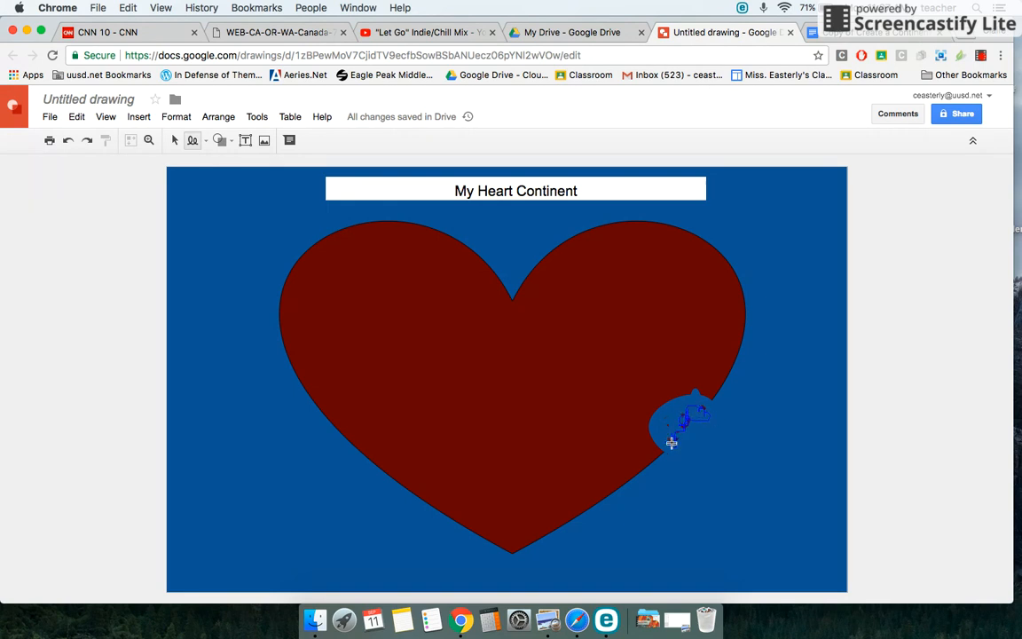
pyautogui.moveTo(707, 412); pyautogui.dragTo(701, 411)
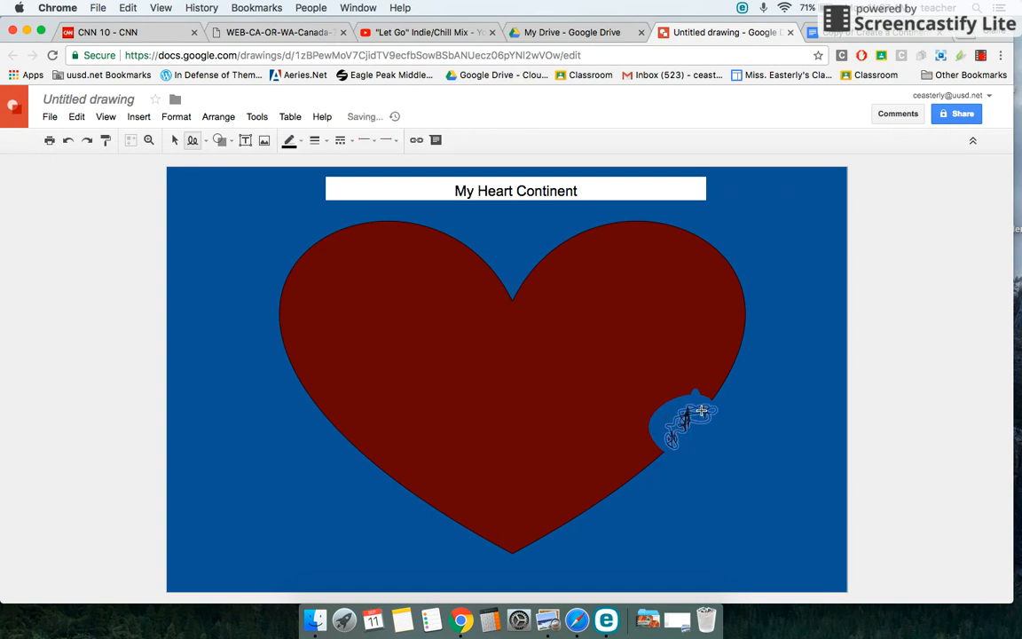
pyautogui.click(288, 140)
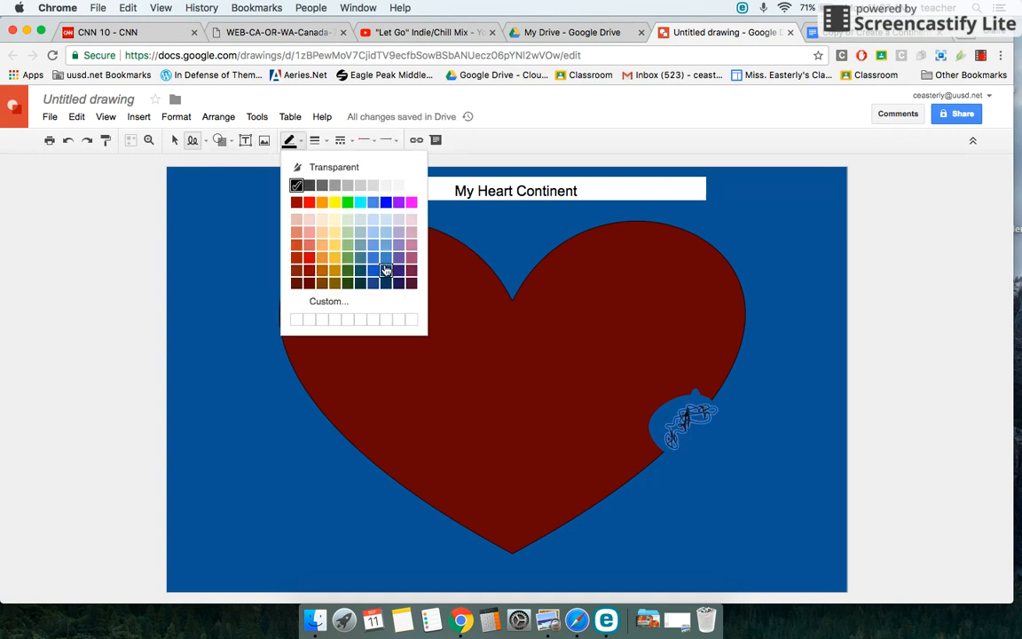
pyautogui.click(347, 229)
pyautogui.click(314, 141)
pyautogui.click(336, 221)
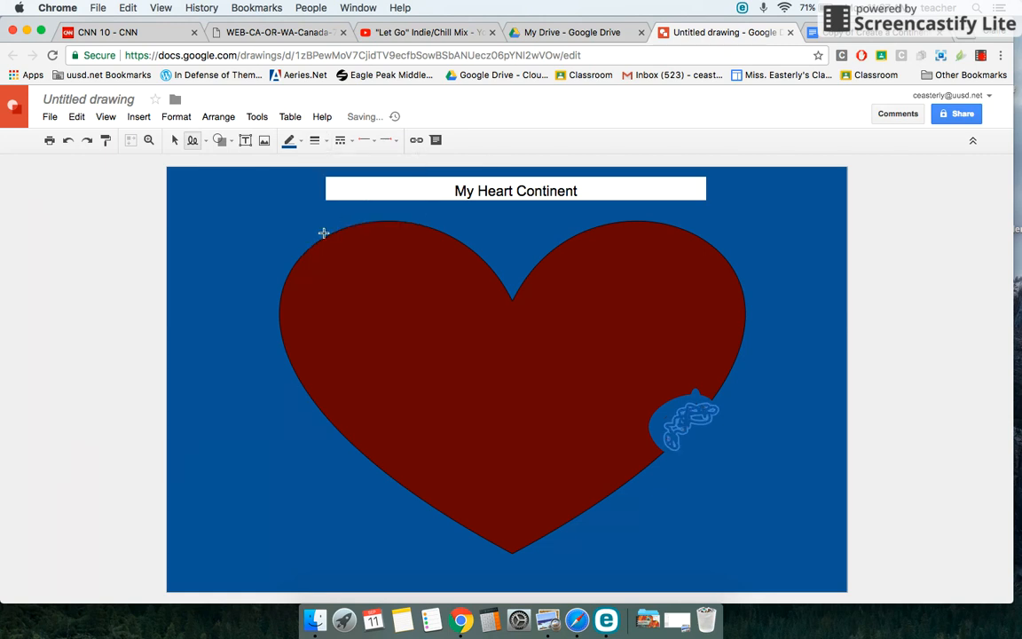
pyautogui.click(196, 267)
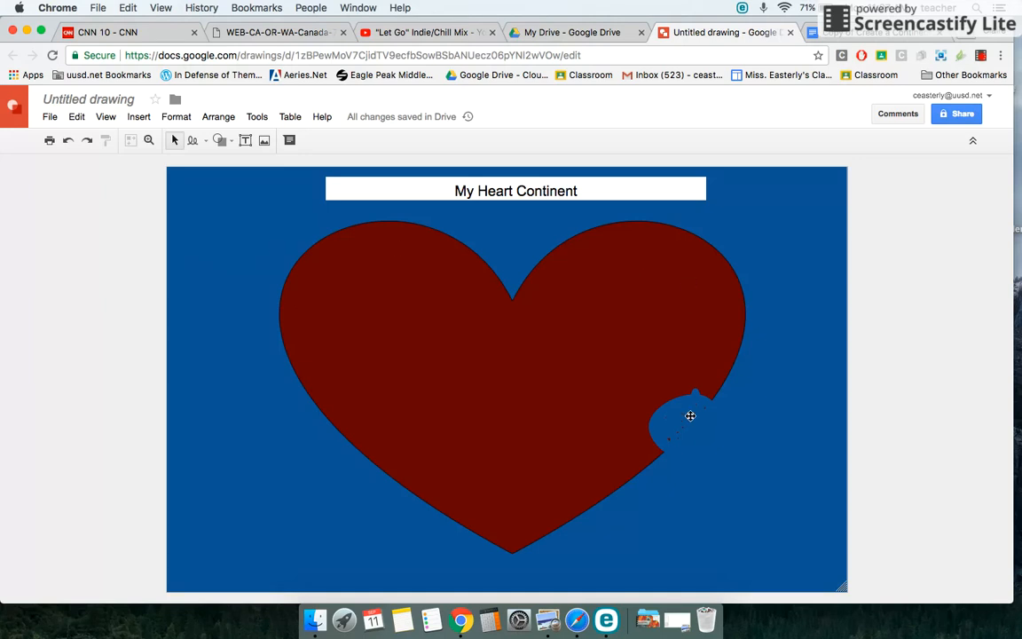
# Add a text box over the inlet reading "Heartbreak Gulf".
pyautogui.click(244, 140)
pyautogui.moveTo(675, 423); pyautogui.dragTo(782, 446)
pyautogui.write('He')
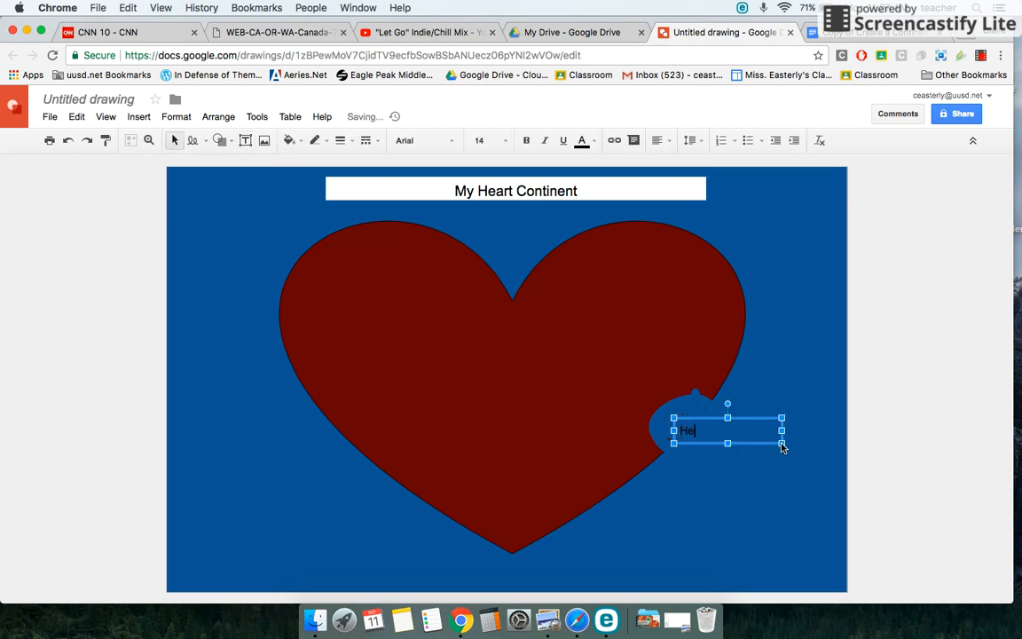
pyautogui.write('artbreak Gulf')
# Make the "Heartbreak Gulf" label text white and bold.
pyautogui.moveTo(760, 431); pyautogui.dragTo(680, 433)
pyautogui.click(582, 140)
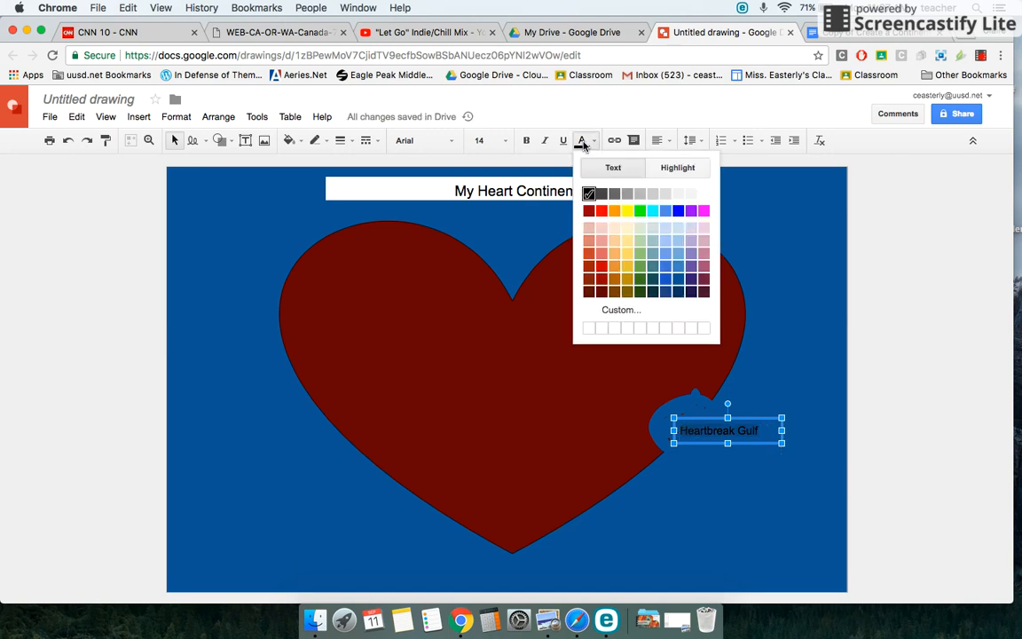
pyautogui.click(703, 197)
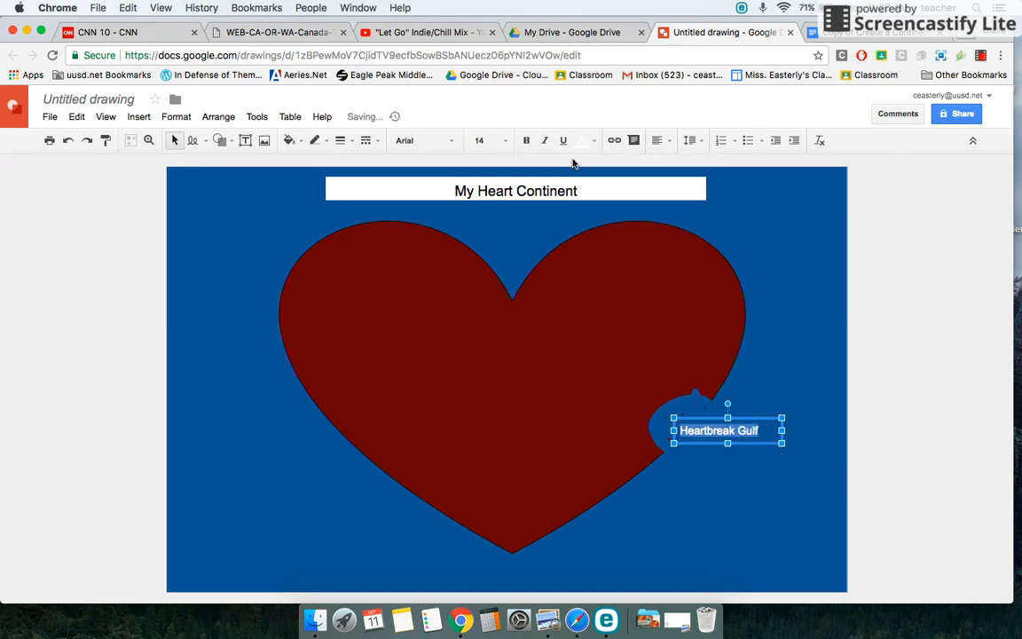
pyautogui.click(526, 142)
pyautogui.click(788, 344)
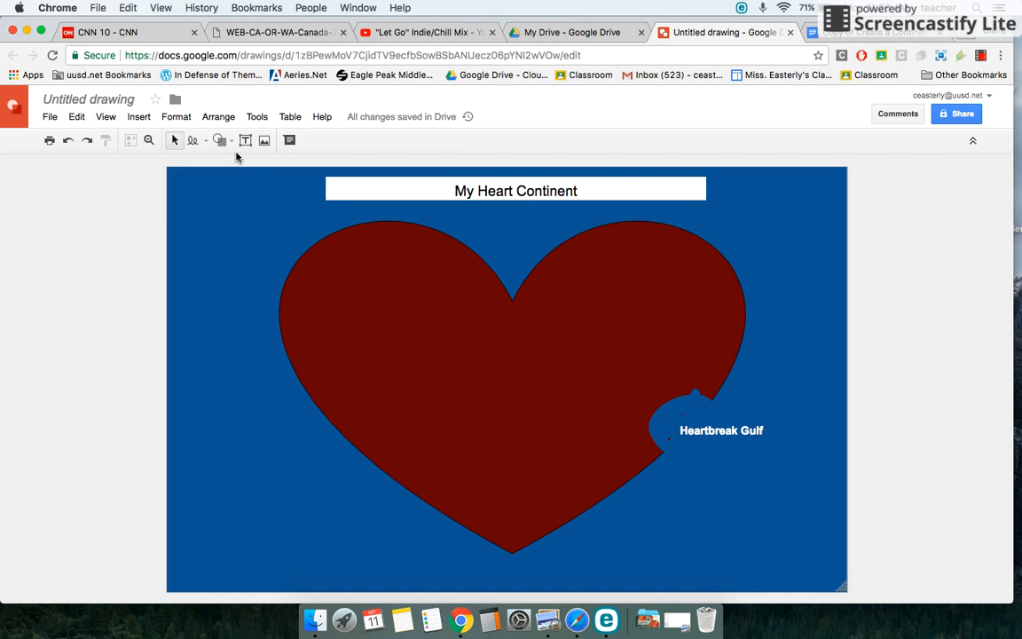
# Scribble two winding rivers in thicker cyan lines, one through the heart's left half and one inland from its lower-right edge.
pyautogui.click(193, 140)
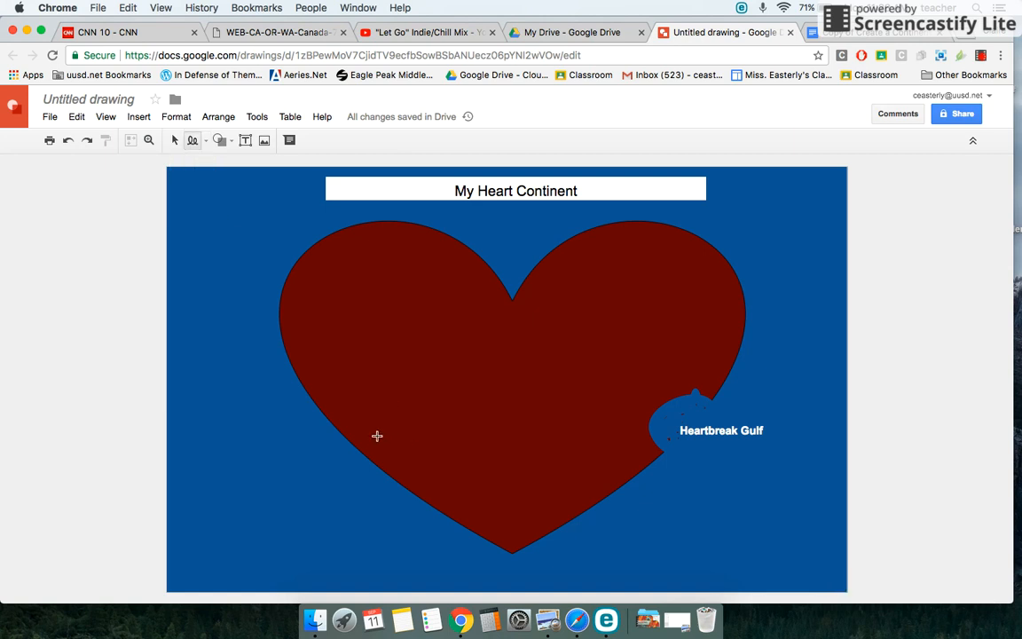
pyautogui.moveTo(417, 268)
pyautogui.mouseDown()
pyautogui.moveTo(370, 305)
pyautogui.moveTo(390, 324)
pyautogui.moveTo(446, 340)
pyautogui.moveTo(452, 355)
pyautogui.moveTo(431, 373)
pyautogui.moveTo(369, 379)
pyautogui.moveTo(353, 394)
pyautogui.moveTo(362, 422)
pyautogui.moveTo(389, 427)
pyautogui.moveTo(397, 447)
pyautogui.moveTo(378, 467)
pyautogui.mouseUp()
pyautogui.click(289, 140)
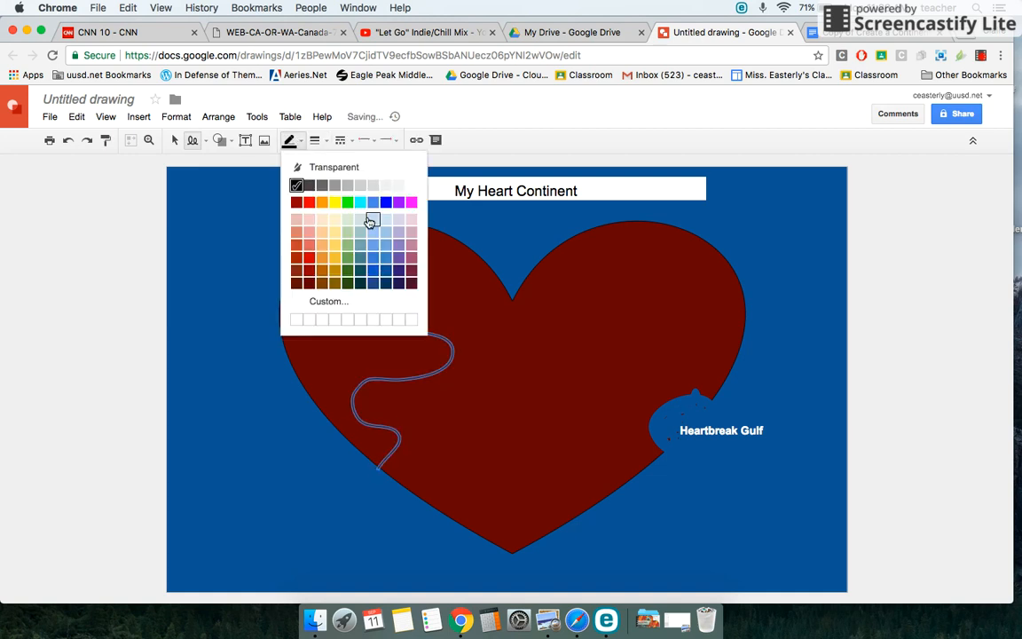
pyautogui.click(360, 204)
pyautogui.click(314, 141)
pyautogui.click(326, 224)
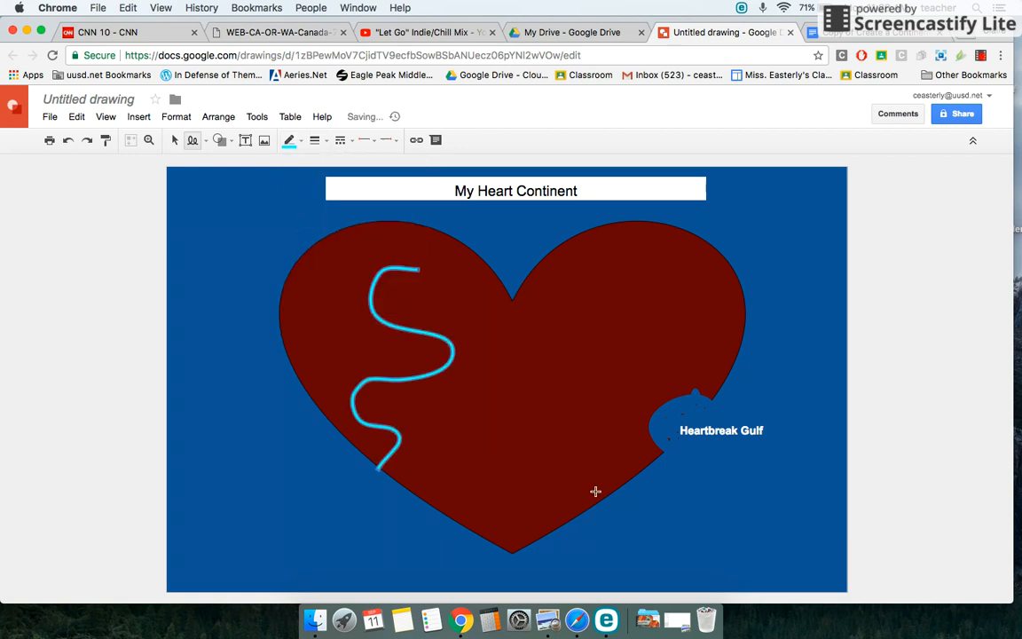
pyautogui.moveTo(598, 500)
pyautogui.mouseDown()
pyautogui.moveTo(536, 474)
pyautogui.moveTo(579, 401)
pyautogui.moveTo(527, 379)
pyautogui.moveTo(535, 360)
pyautogui.mouseUp()
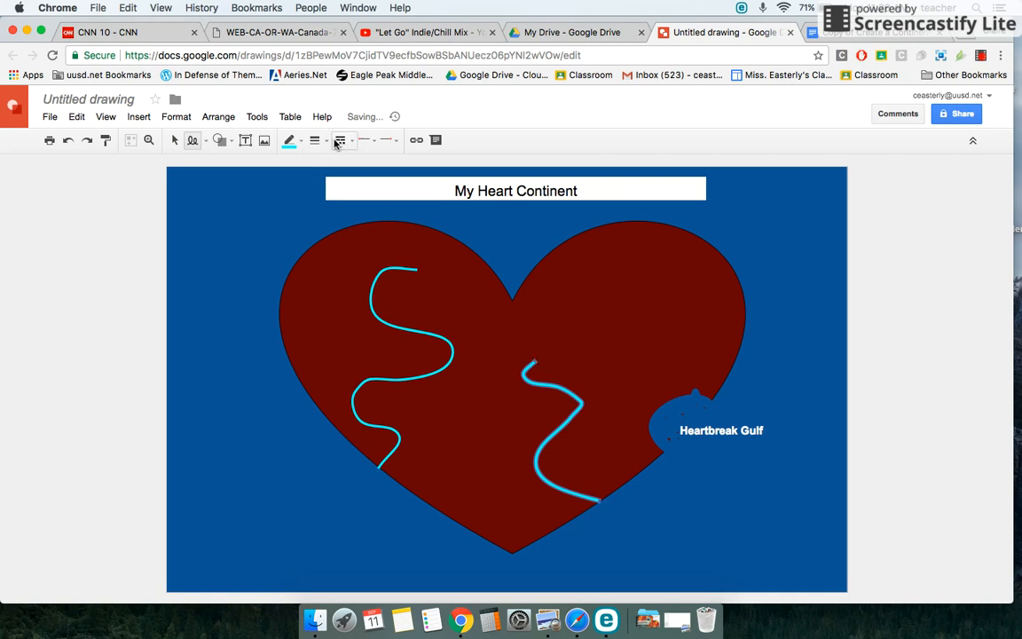
# Add a text box above the left river with the white label "RIver of Love".
pyautogui.click(244, 139)
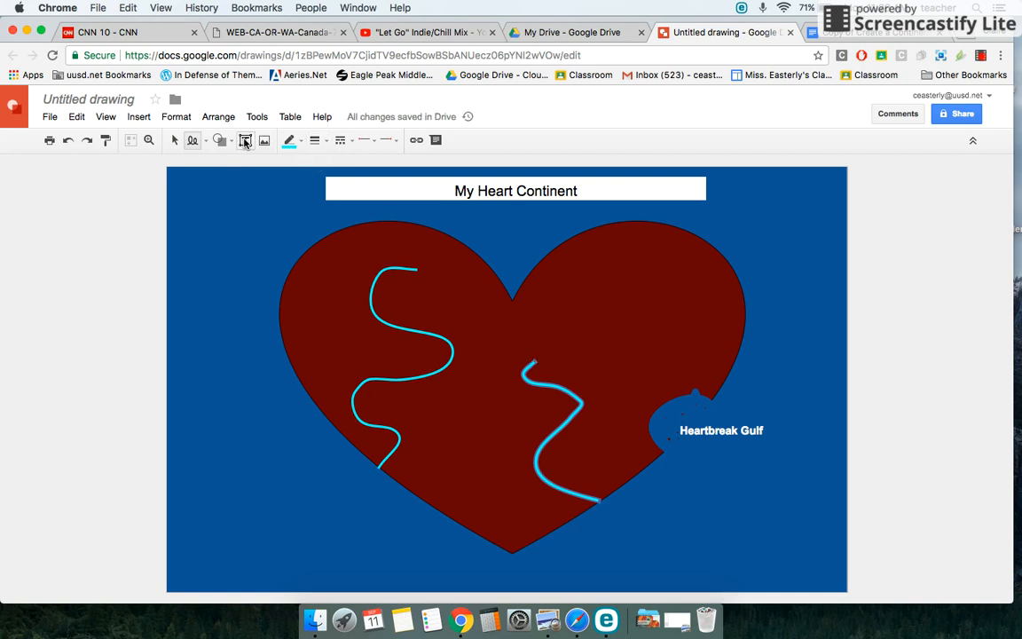
pyautogui.moveTo(354, 248); pyautogui.dragTo(446, 269)
pyautogui.click(579, 146)
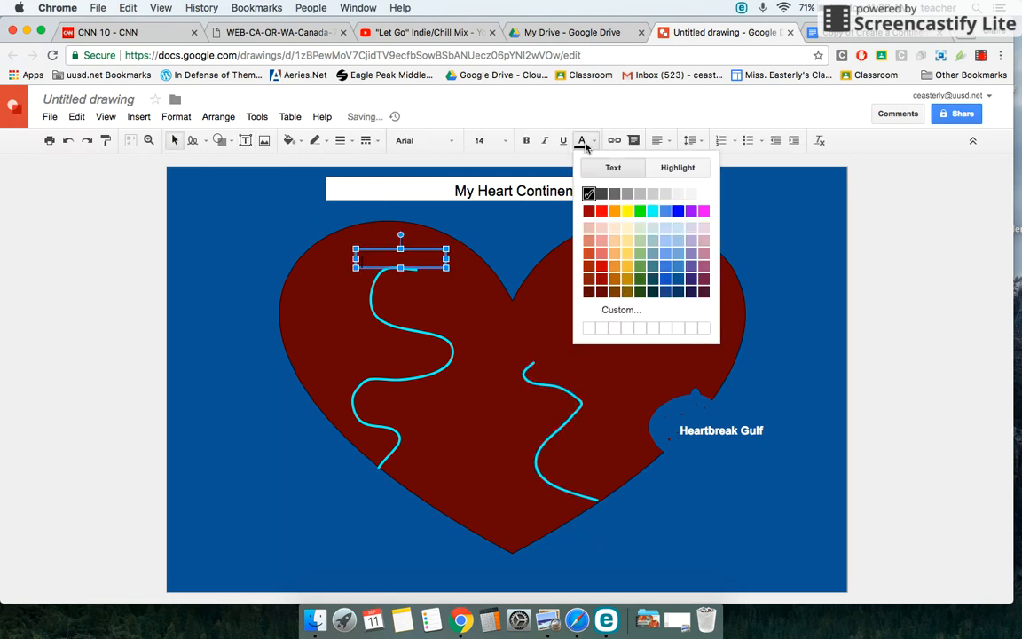
pyautogui.click(702, 195)
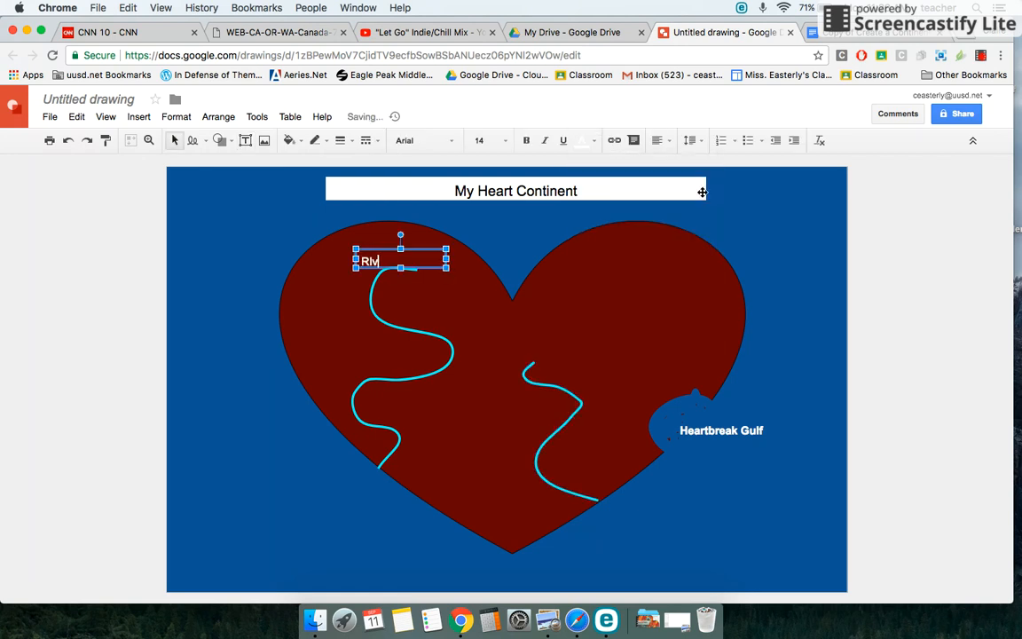
pyautogui.write('RIver of Love')
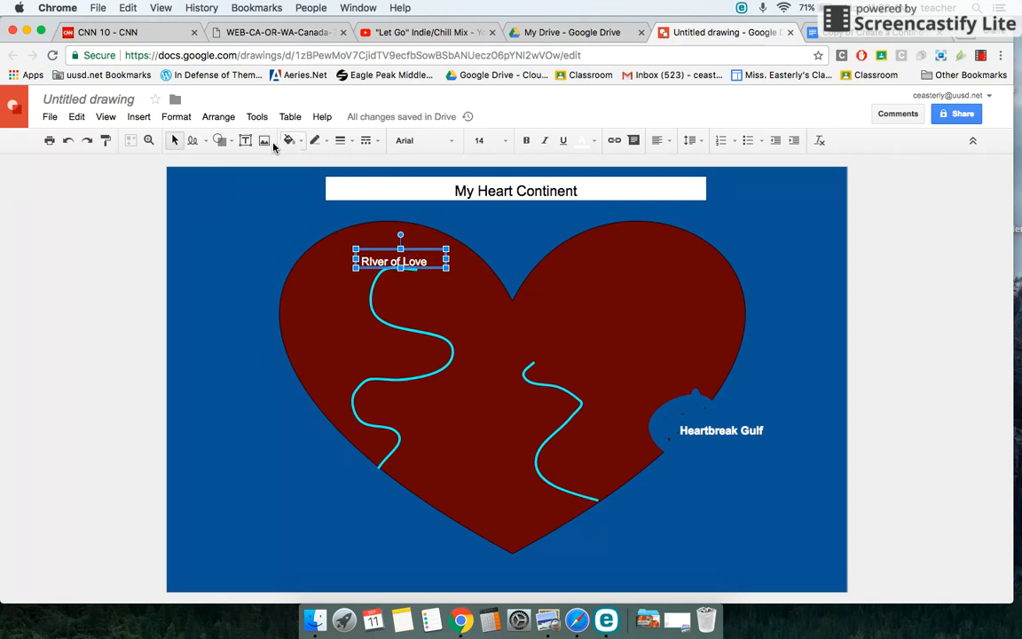
# Draw a text box above the upper end of the right river.
pyautogui.click(245, 140)
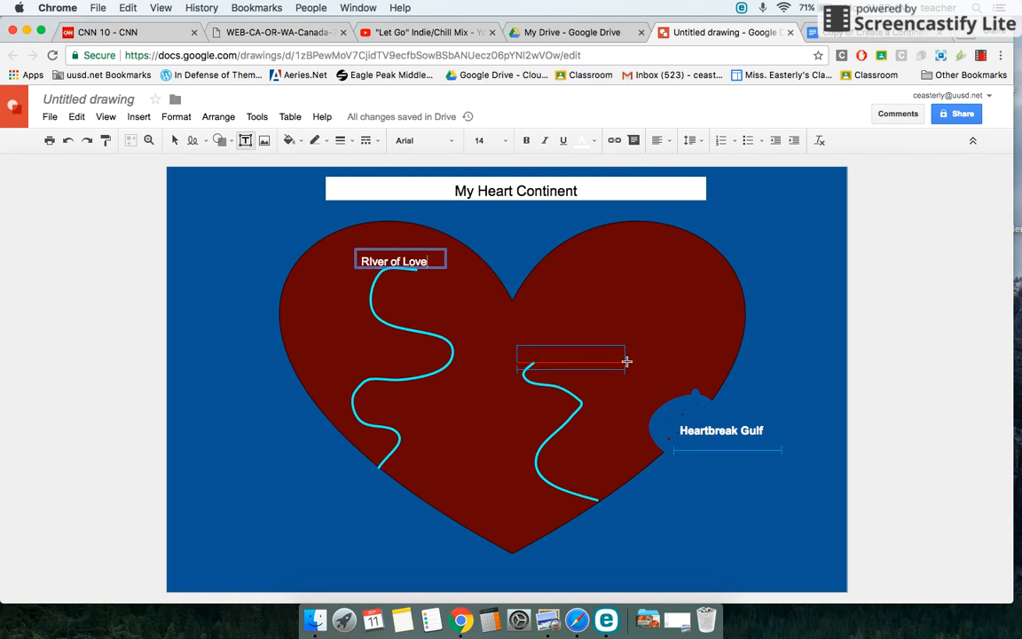